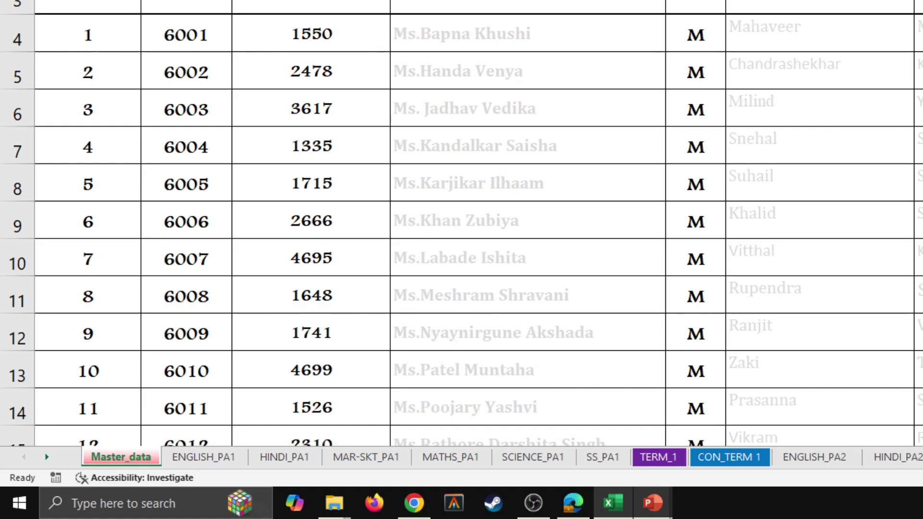
- Look over the student details across the Master_data sheet, and open the ENGLISH_PA1 sheet
scroll(462, 226, "right", 4)
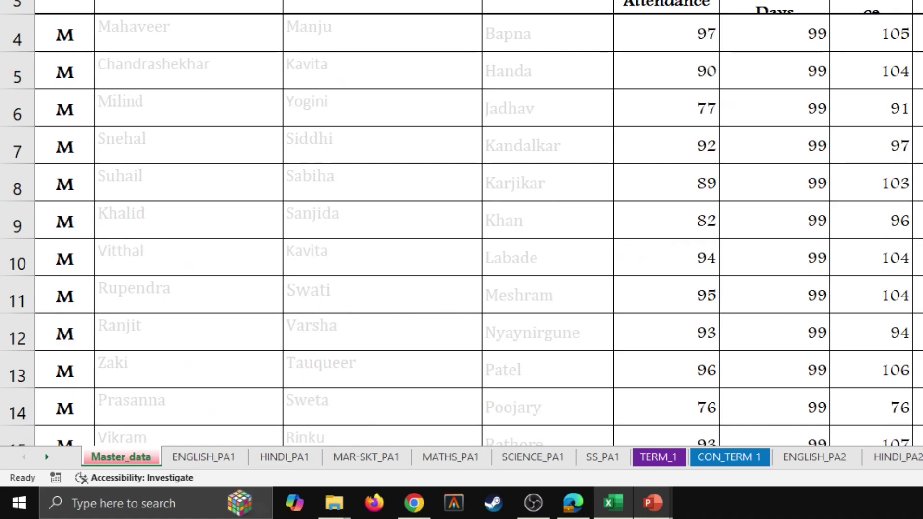
scroll(462, 226, "left", 4)
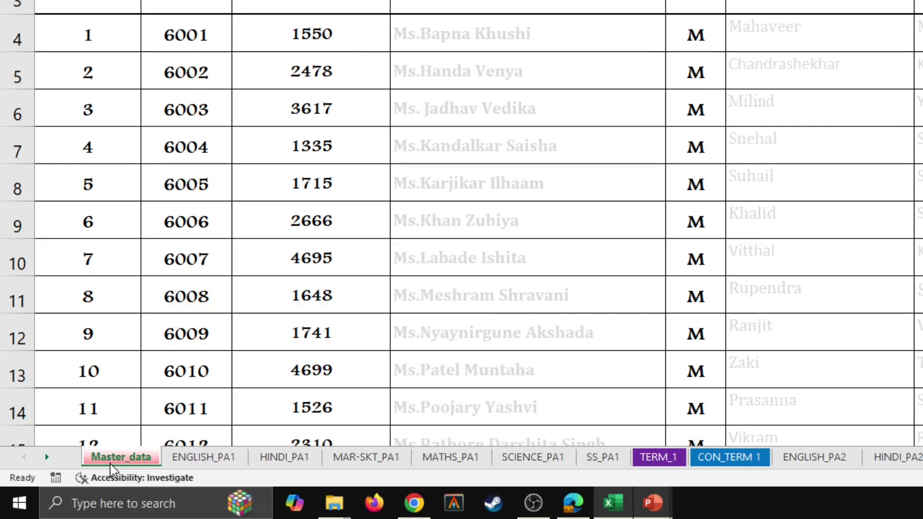
left_click(231, 461)
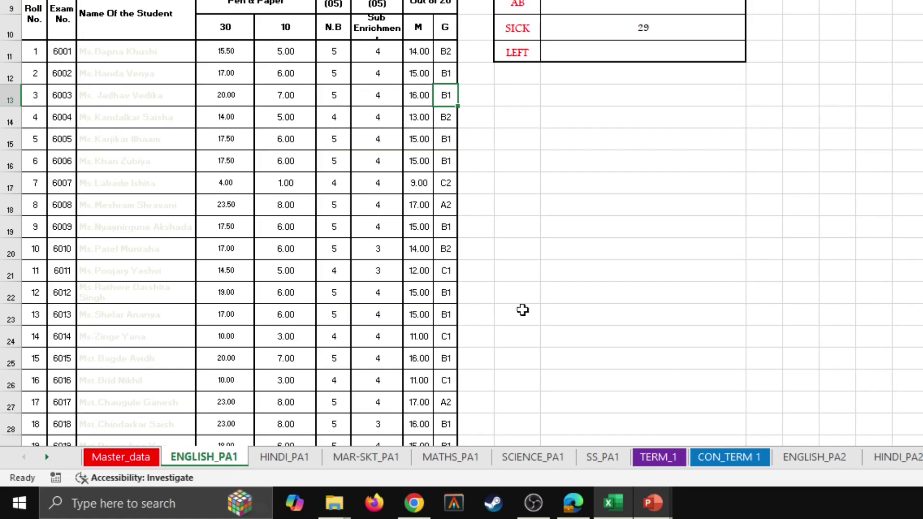
left_click(302, 144)
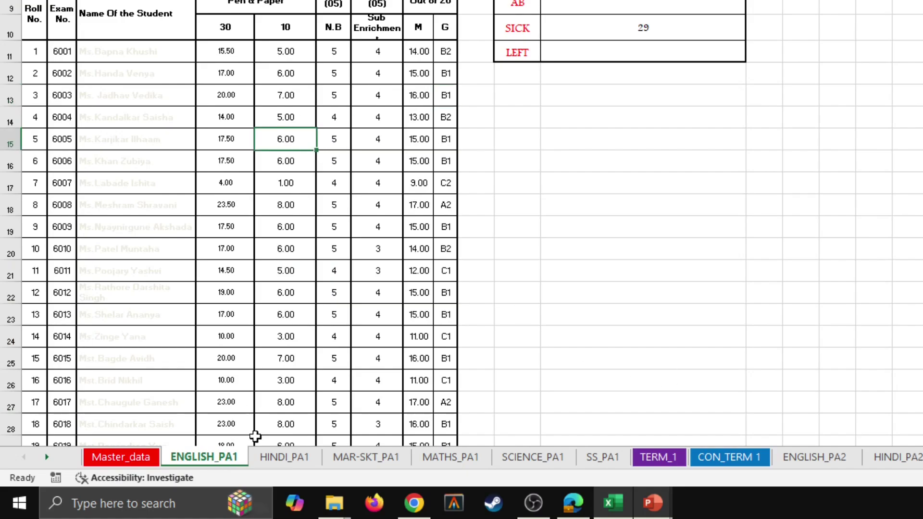
- Look through the remaining PA1 subject sheets from HINDI_PA1 to SS_PA1, followed by TERM_1 and CON_TERM 1
left_click(280, 461)
left_click(206, 459)
left_click(279, 462)
left_click(361, 461)
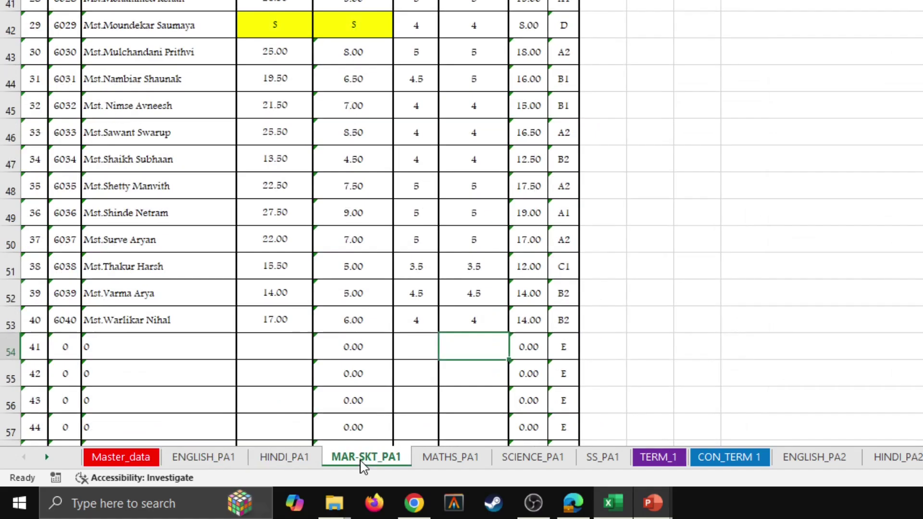
left_click(454, 460)
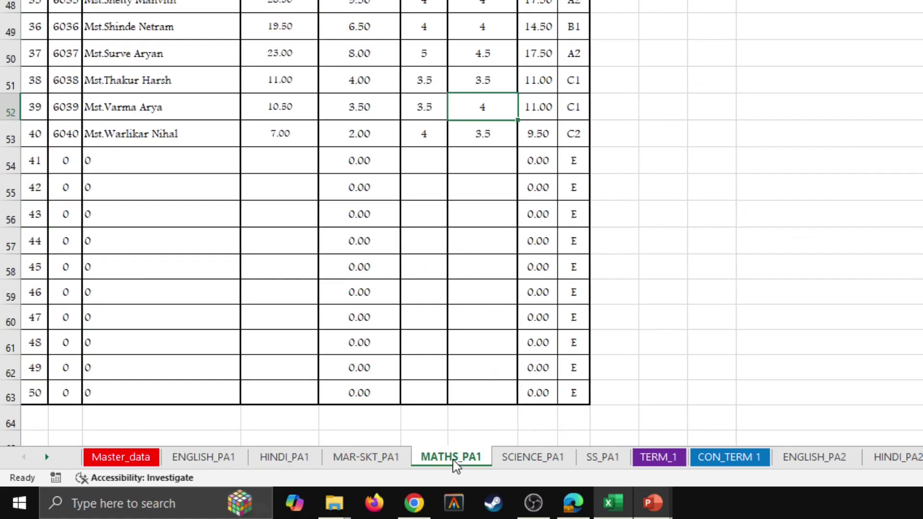
left_click(505, 462)
left_click(609, 467)
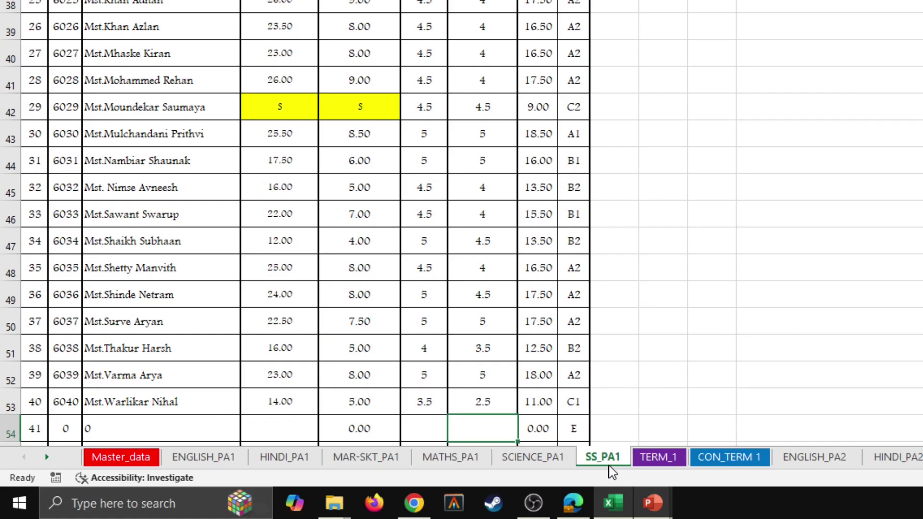
left_click(661, 464)
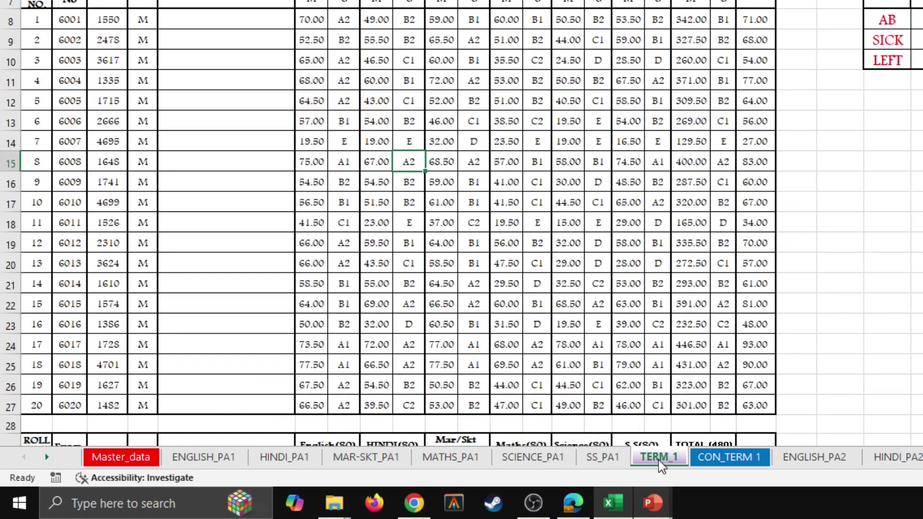
left_click(729, 460)
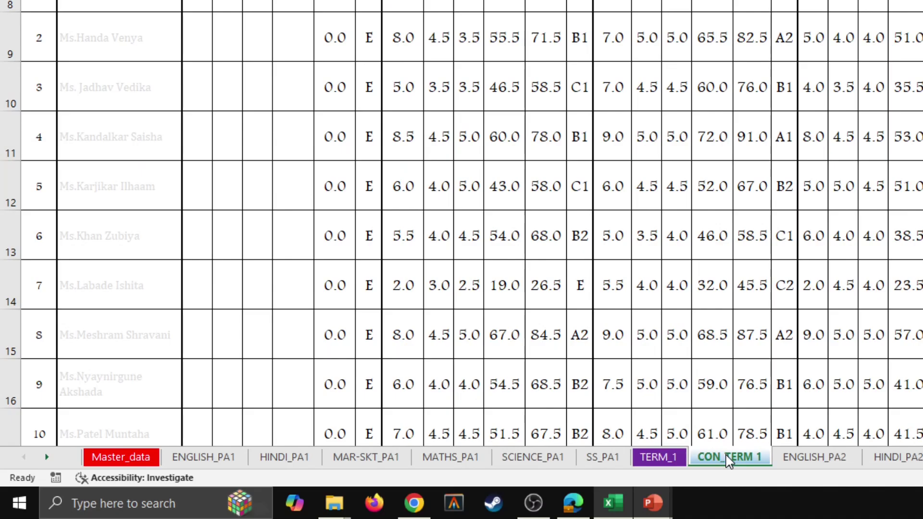
- Look along the sheet list past the PA2 subject sheets, TERM_2 and CON_TERM_2 to the green sheets
left_click(47, 458)
left_click(47, 458)
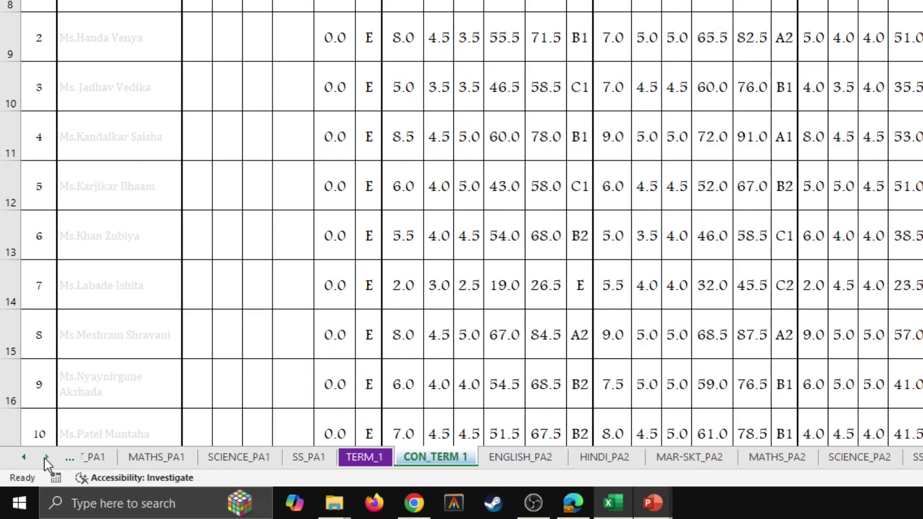
left_click(47, 458)
left_click(47, 458)
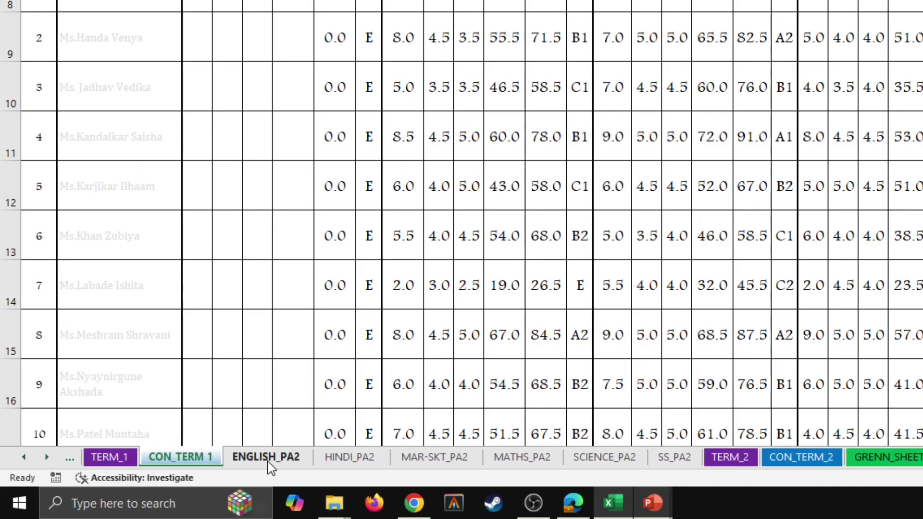
left_click(47, 457)
left_click(46, 458)
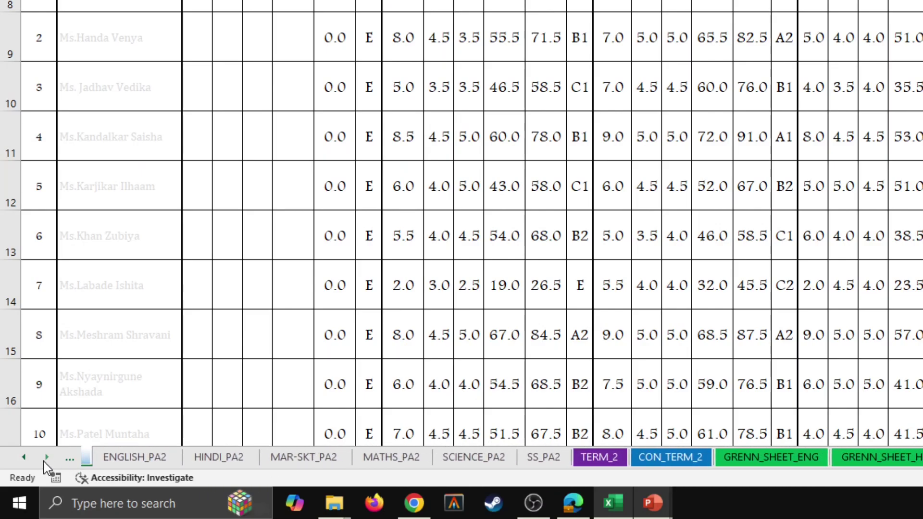
left_click(47, 458)
left_click(47, 458)
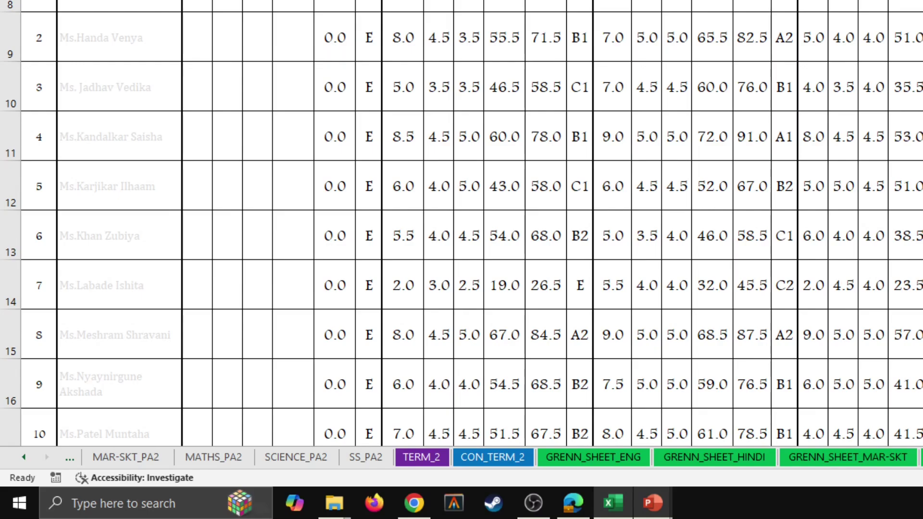
- Return to the beginning of the sheet list and view Master_data, ending on ENGLISH_PA1
left_click(25, 458)
left_click(25, 457)
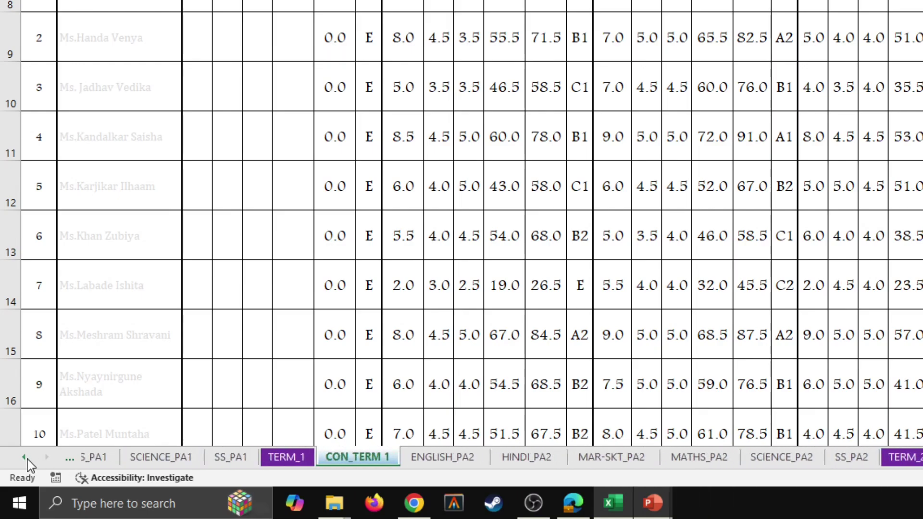
left_click(25, 457)
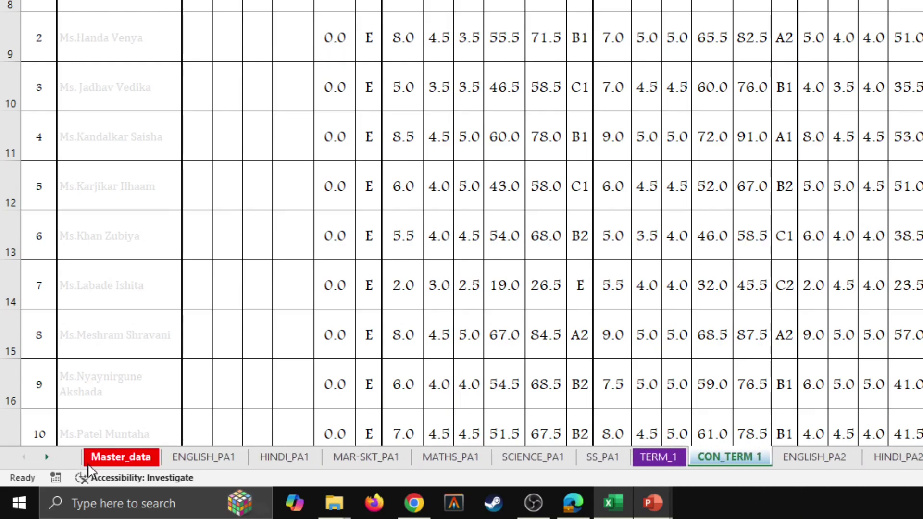
left_click(115, 460)
left_click(191, 461)
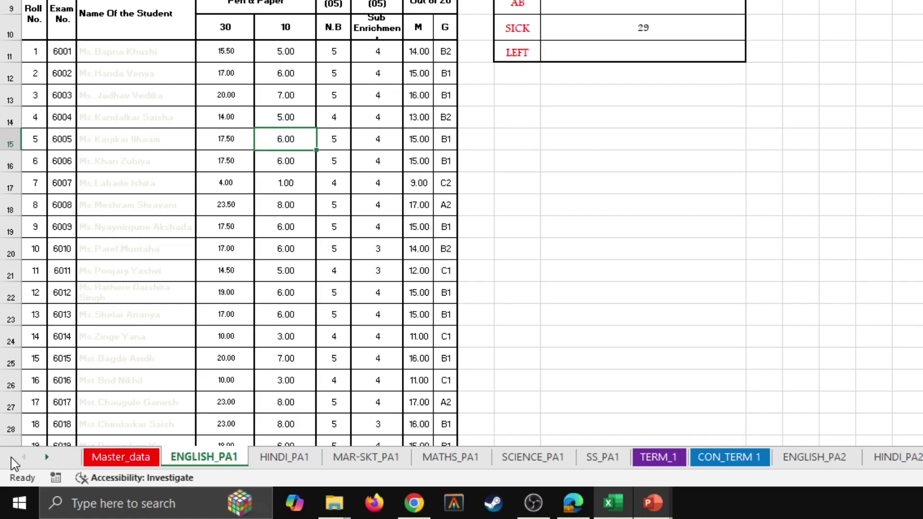
- Open CON_TERM 1 and review the names of the second-term and GRENN_SHEET sheets that follow it
left_click(708, 462)
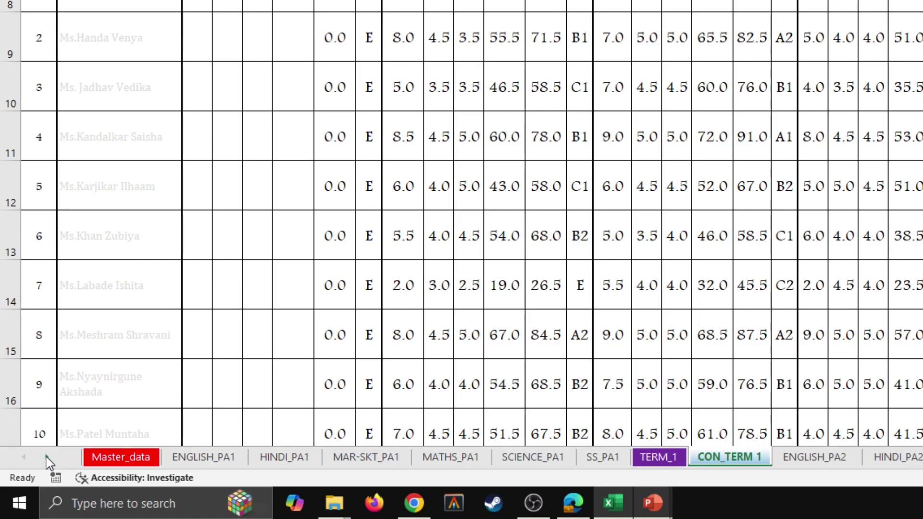
left_click(47, 458)
left_click(47, 459)
left_click(47, 458)
left_click(47, 459)
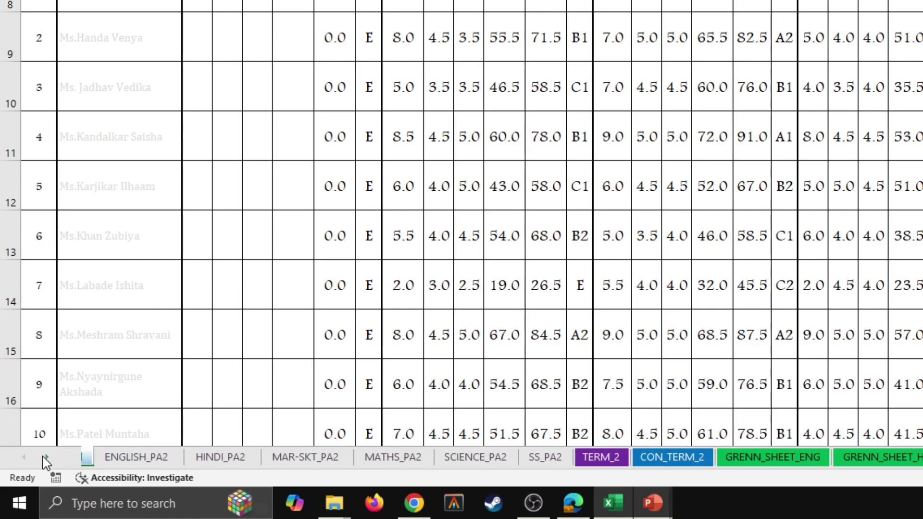
left_click(46, 459)
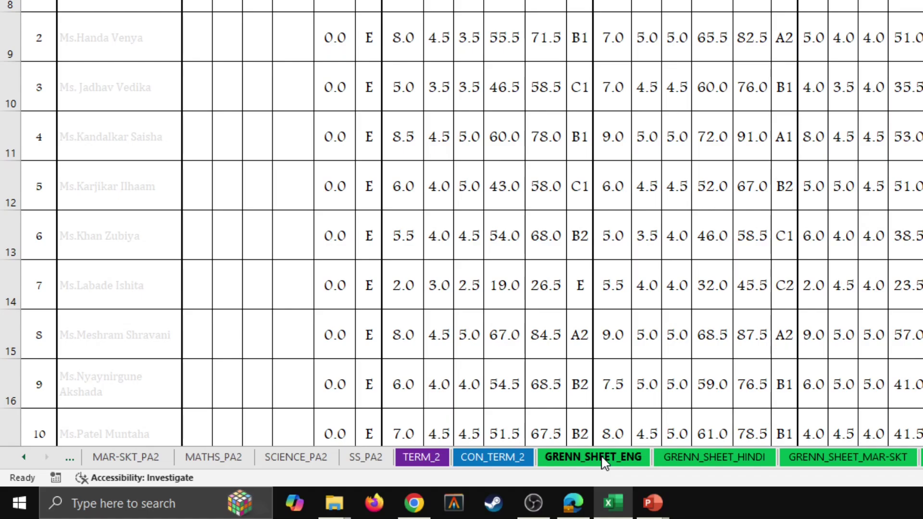
- Go back to the start of the workbook's sheets and reopen ENGLISH_PA1
left_click(25, 458)
left_click(25, 458)
left_click(25, 457)
left_click(24, 458)
left_click(24, 458)
left_click(24, 458)
left_click(24, 457)
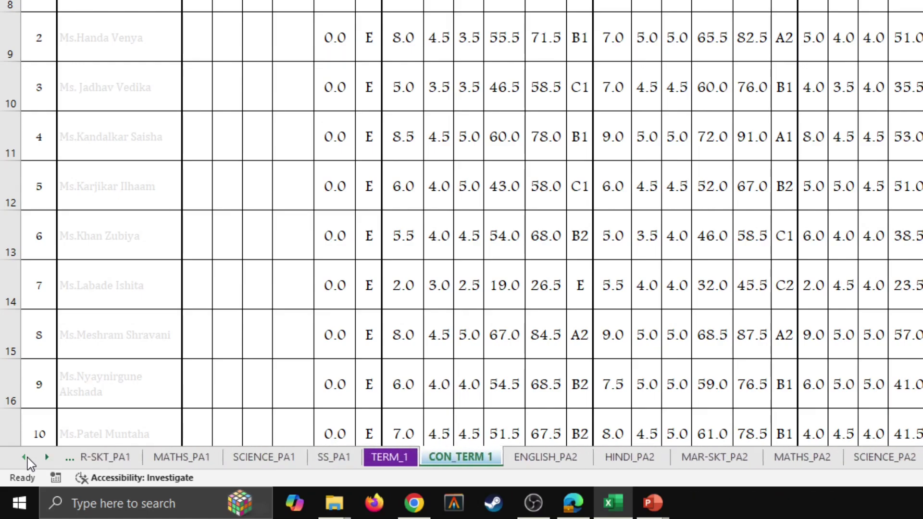
left_click(24, 457)
left_click(24, 458)
left_click(24, 458)
left_click(204, 458)
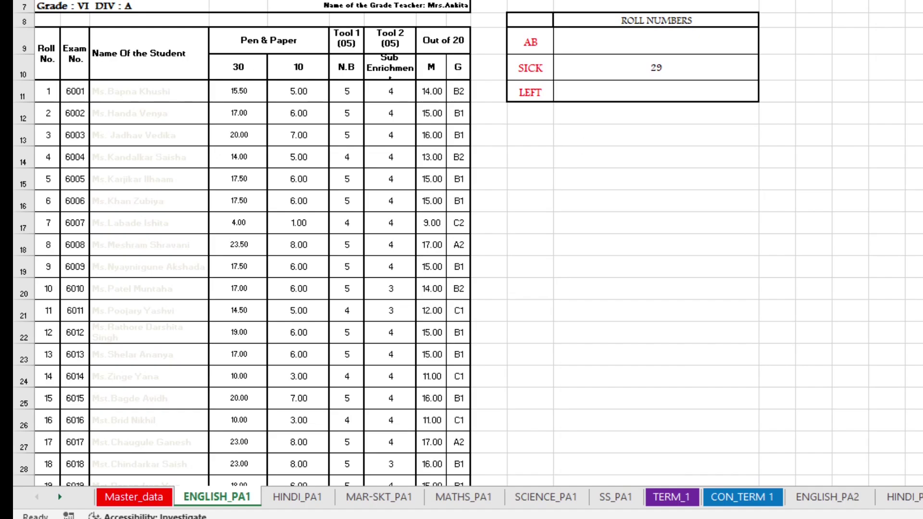
- Examine the Pen & Paper columns on ENGLISH_PA1, comparing the first student's marks out of 30 and out of 10
left_click(298, 180)
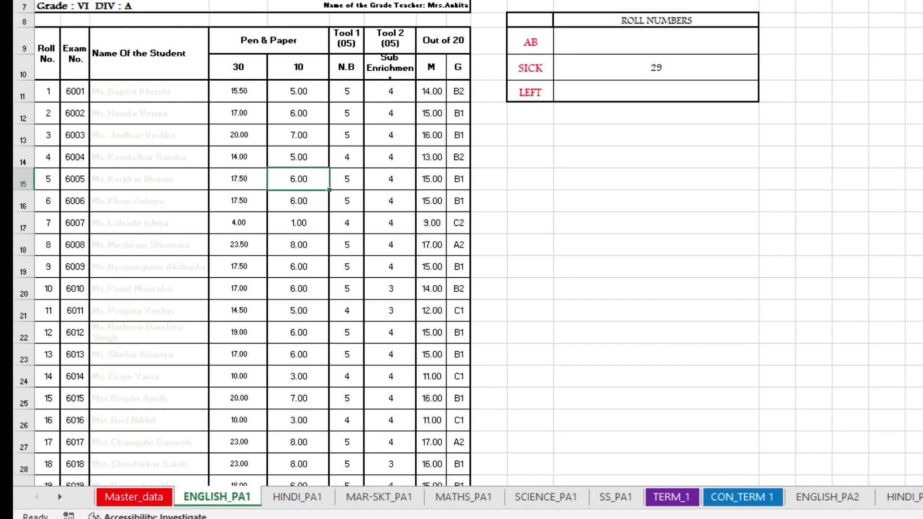
scroll(298, 179, "up", 2)
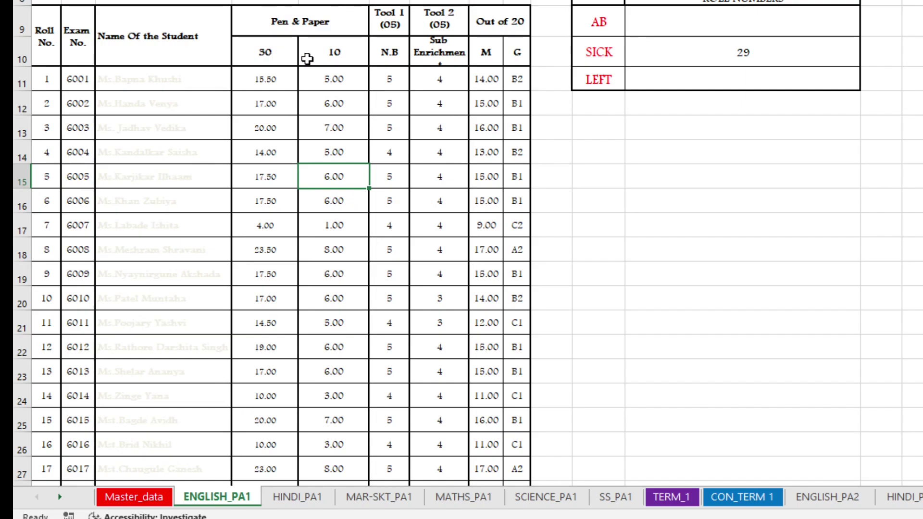
left_click(351, 50)
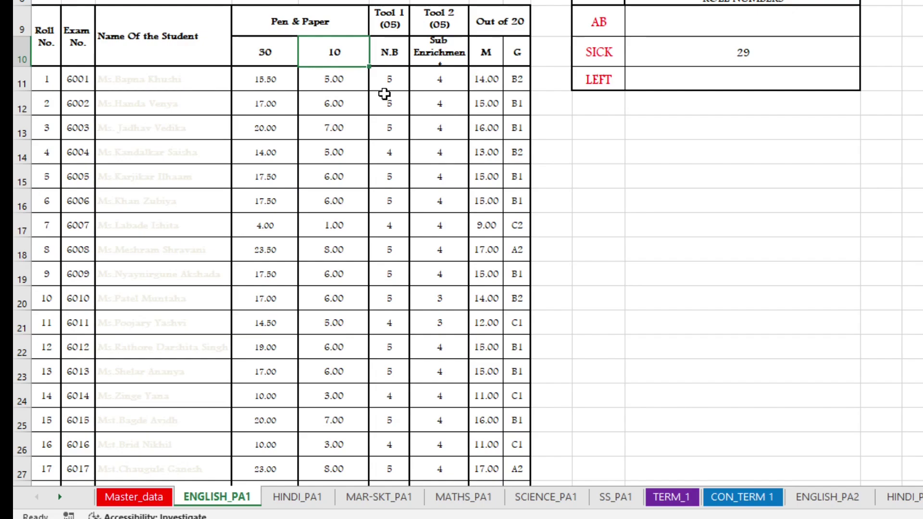
left_click(267, 79)
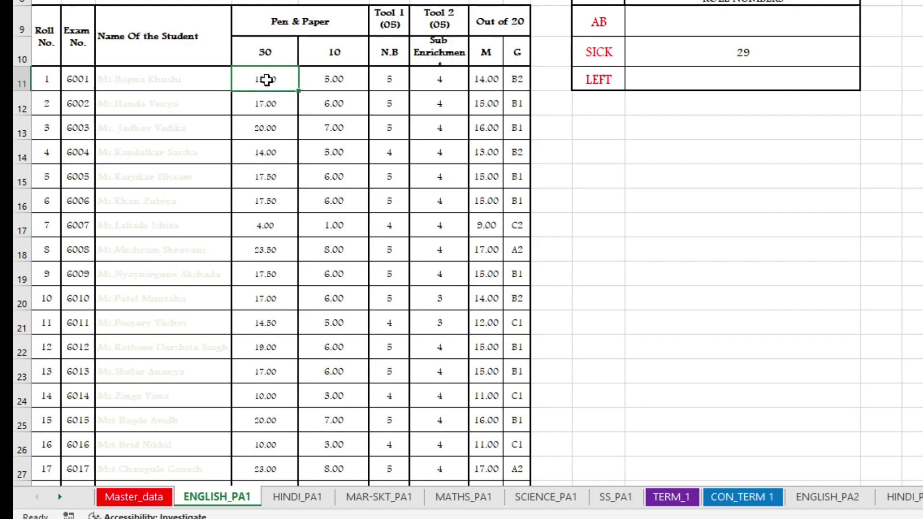
left_click(327, 77)
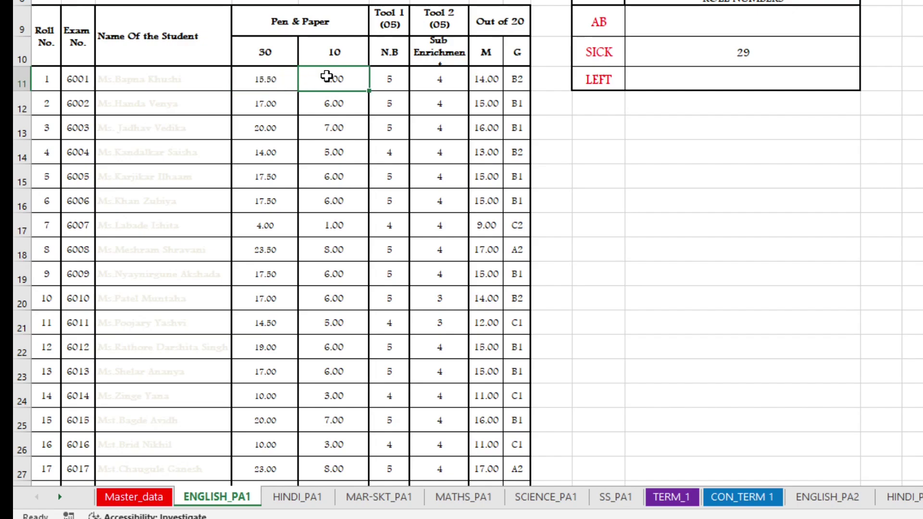
left_click(258, 83)
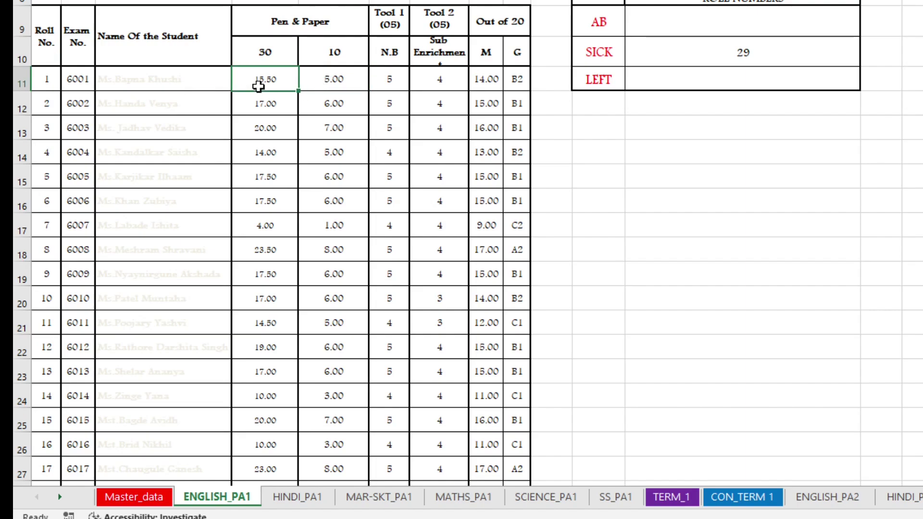
left_click(330, 84)
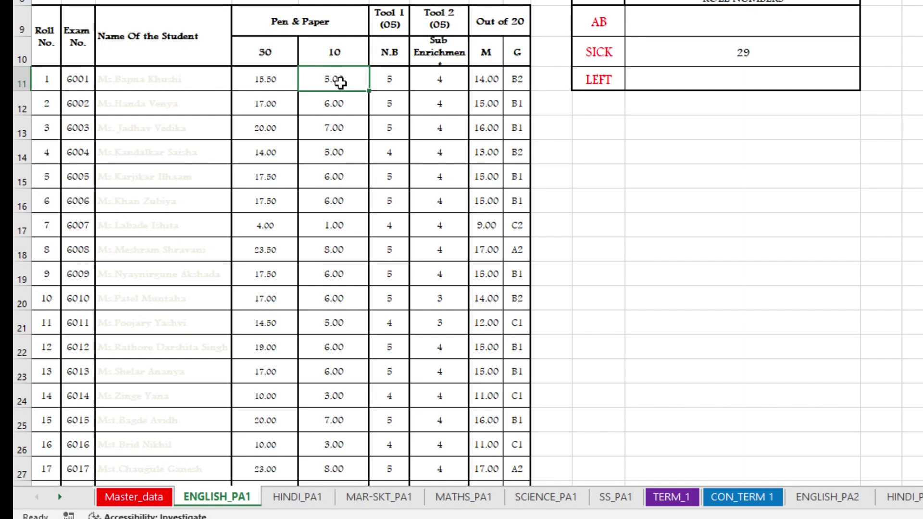
- Inspect the Tool 1 N.B and Tool 2 Sub Enrichment headings and first-row marks, ending on the Pen & Paper mark in D11
left_click(390, 79)
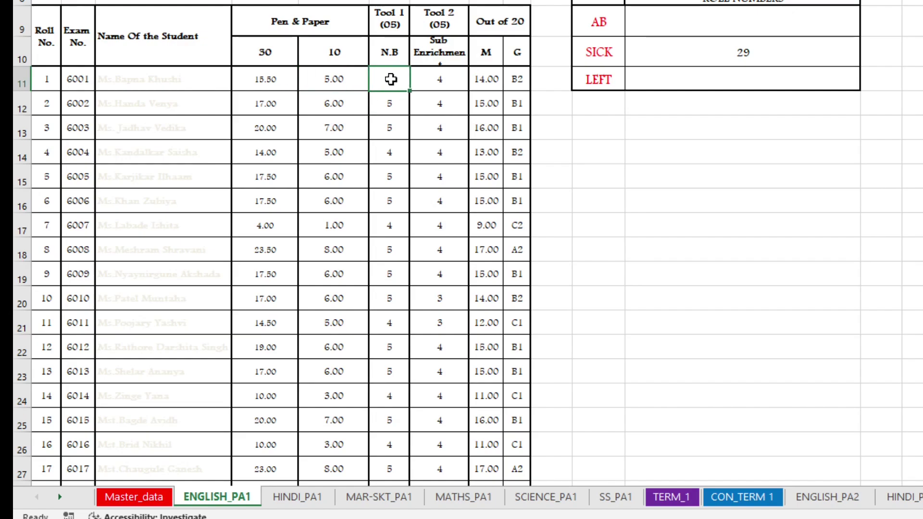
type("5")
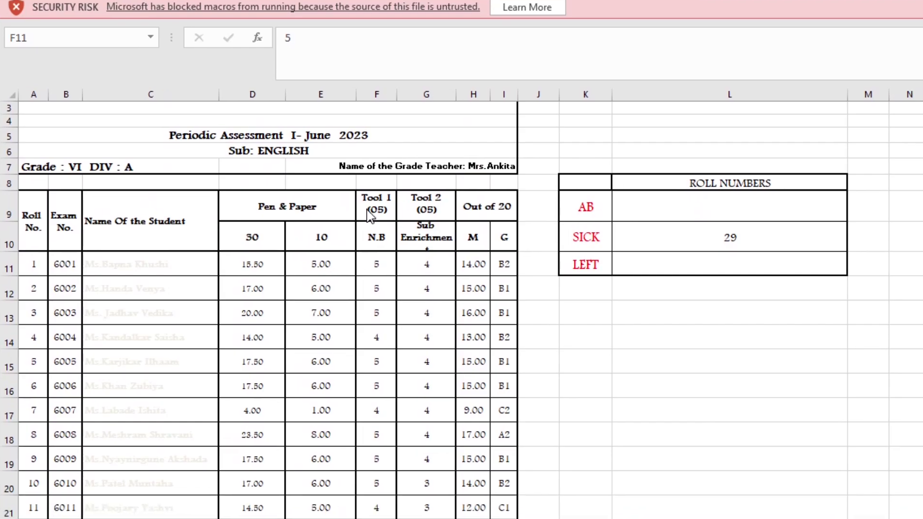
left_click(368, 232)
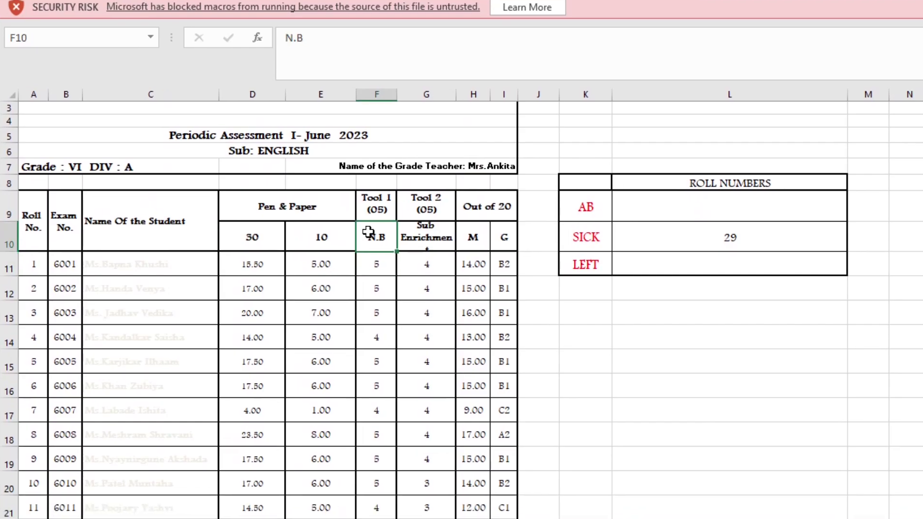
left_click(386, 267)
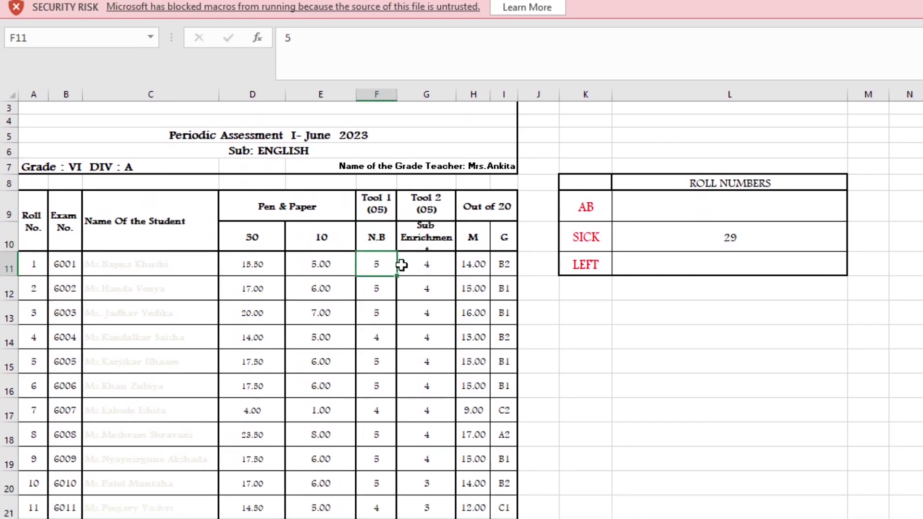
left_click(428, 238)
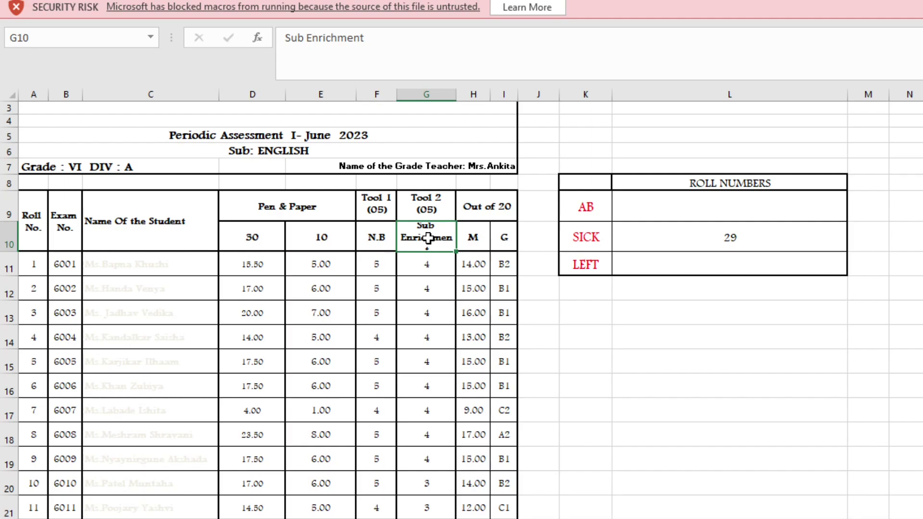
left_click(429, 267)
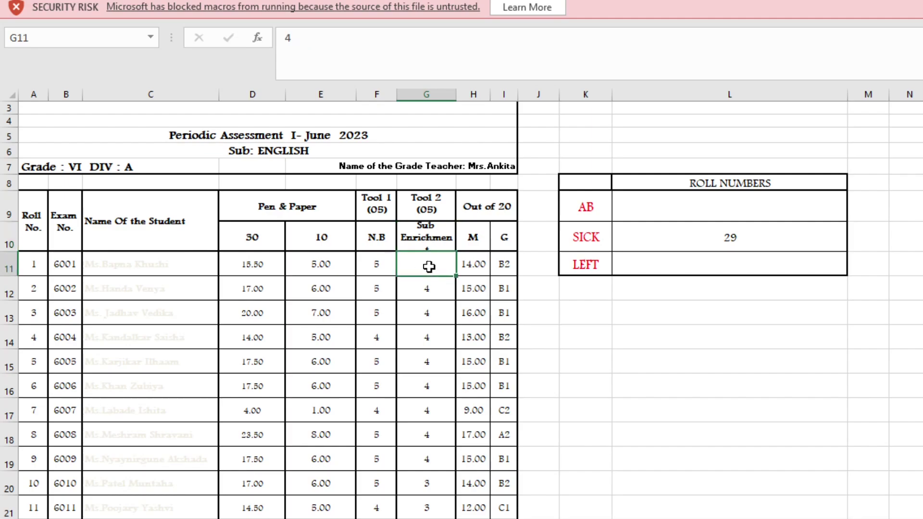
left_click(251, 266)
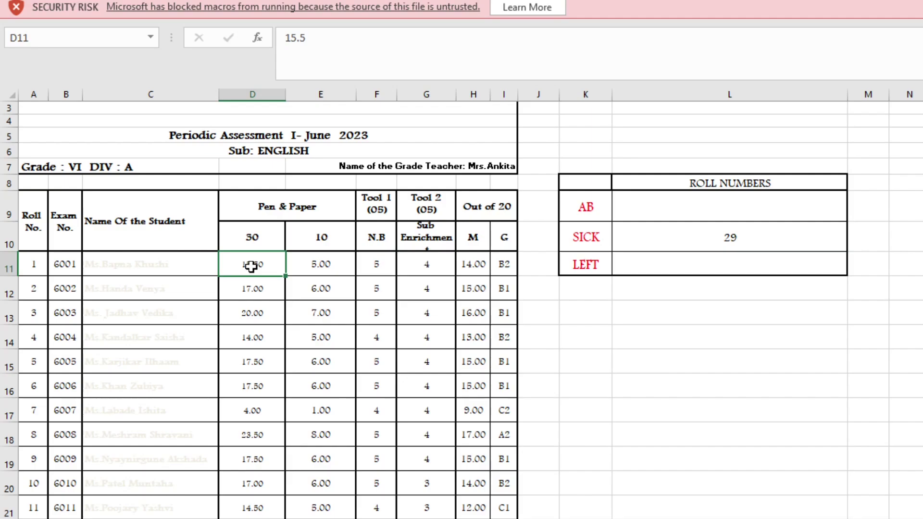
- Set the Pen & Paper marks out of 30 to 30 in D11 and 25 in D12 on ENGLISH_PA1
left_click_drag(251, 270, 252, 321)
left_click(298, 266)
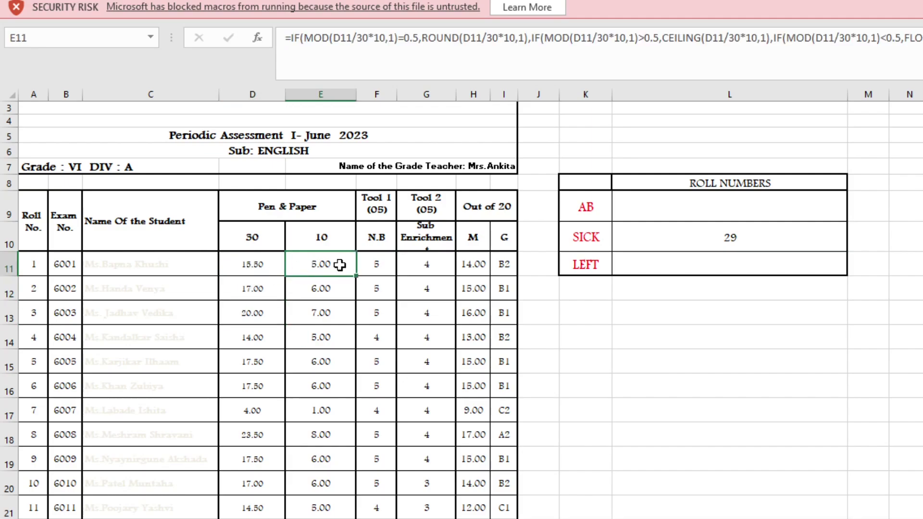
left_click(251, 263)
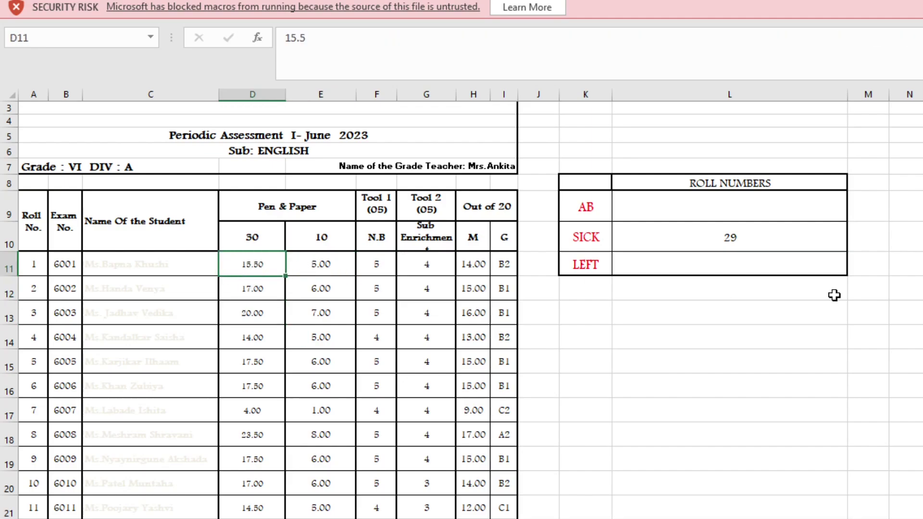
type("30")
key("Return")
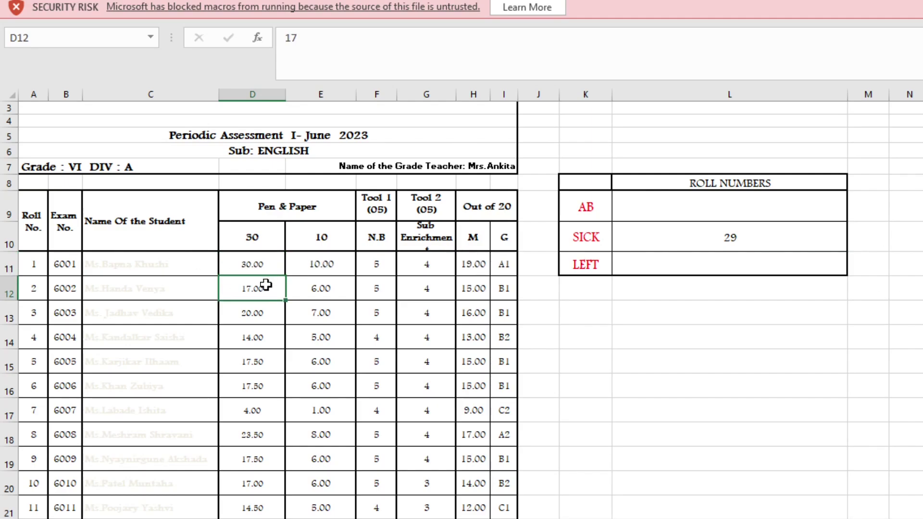
type("25")
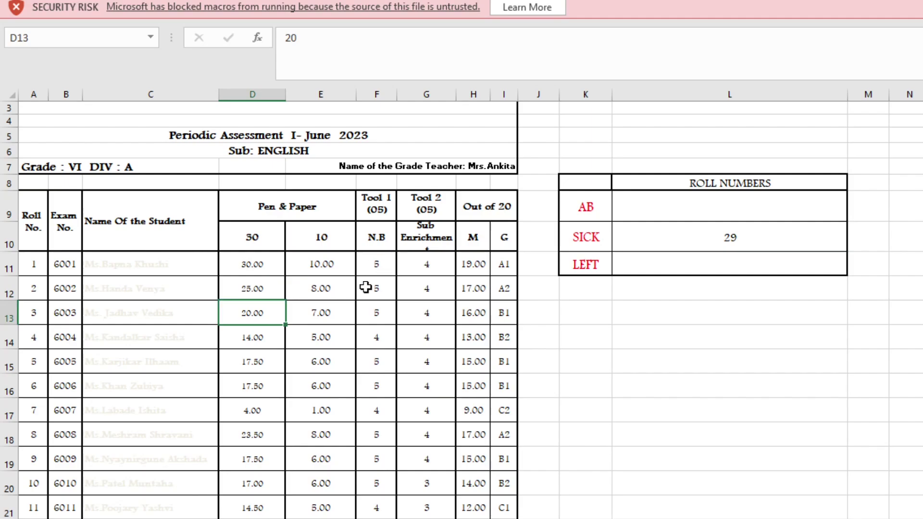
- Check the first three students' converted Pen & Paper marks out of 10 and the first student's Tool 1 and Tool 2 marks
left_click(332, 292)
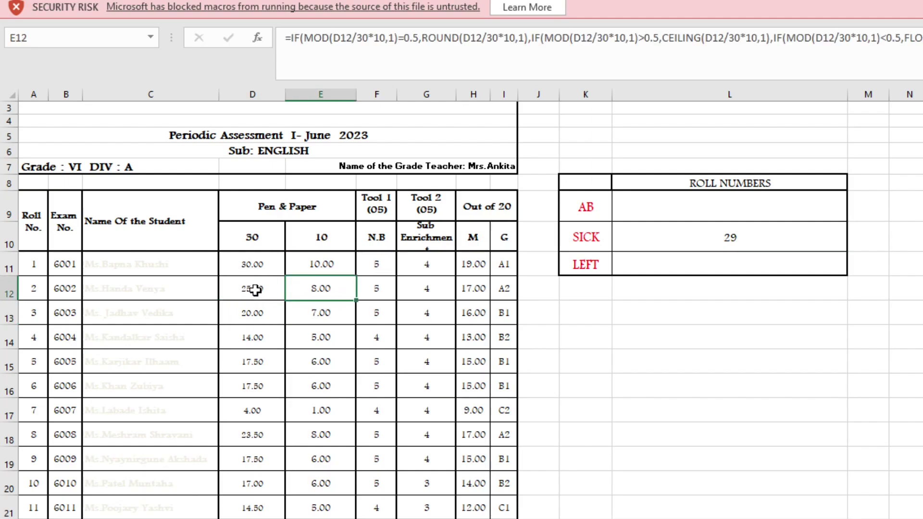
left_click(269, 309)
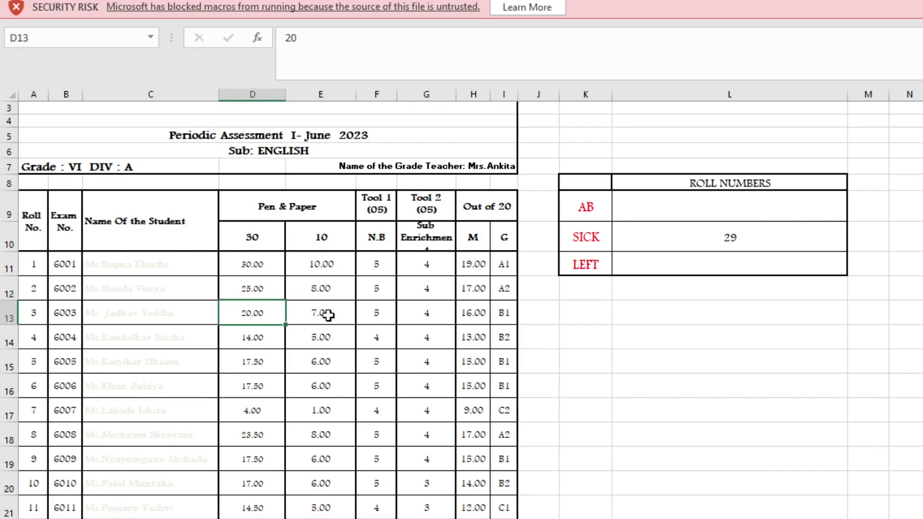
left_click(327, 315)
left_click(311, 268)
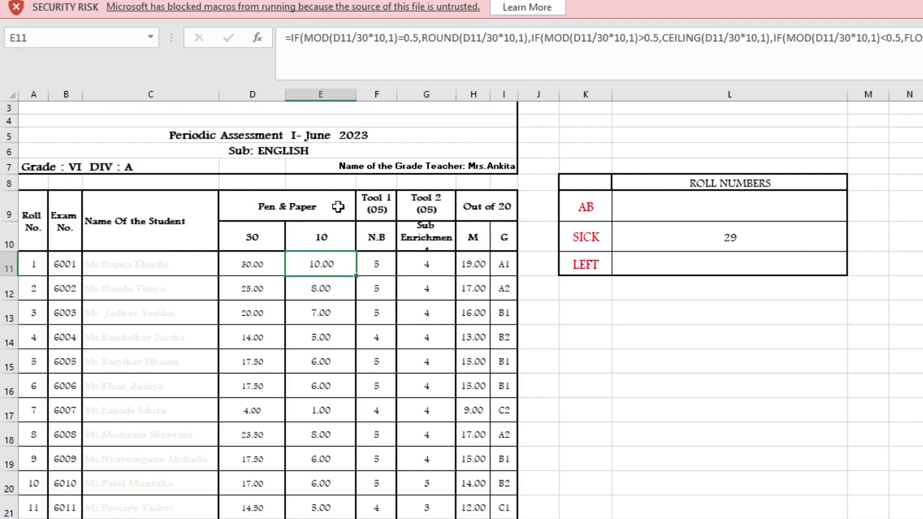
left_click(378, 263)
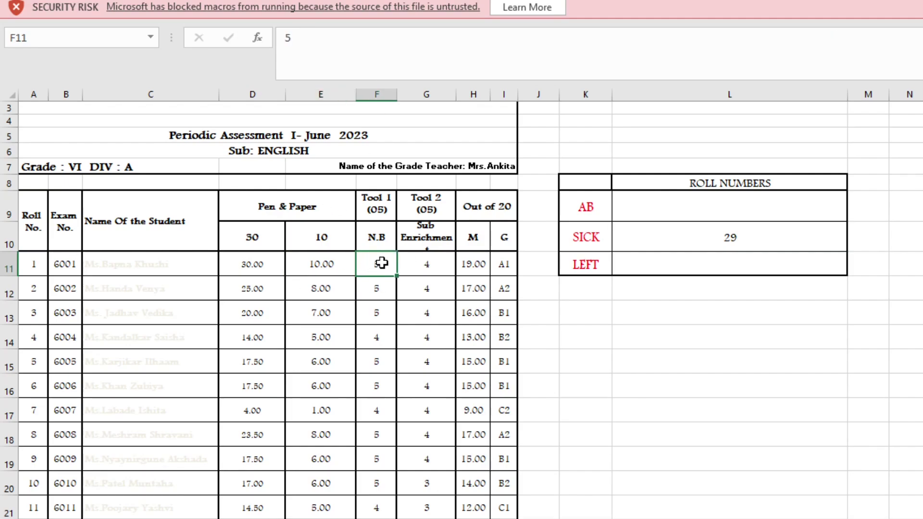
left_click(430, 266)
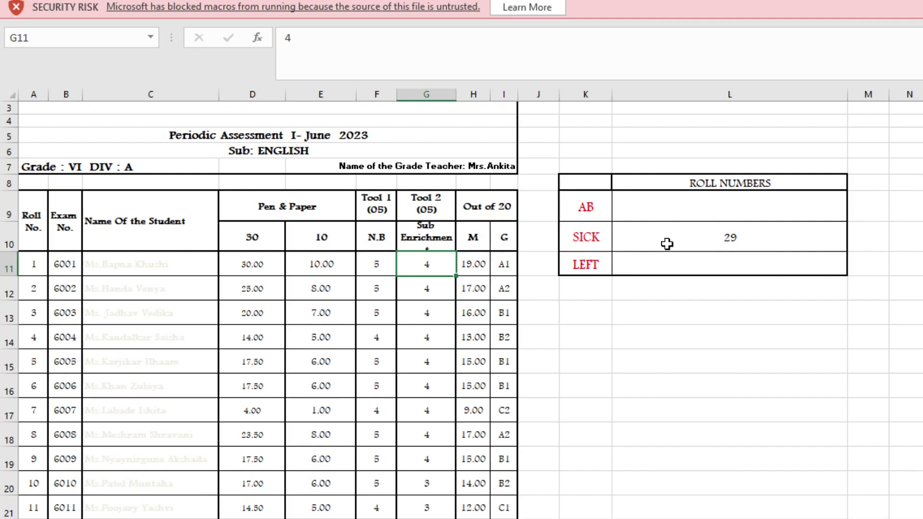
left_click(600, 261)
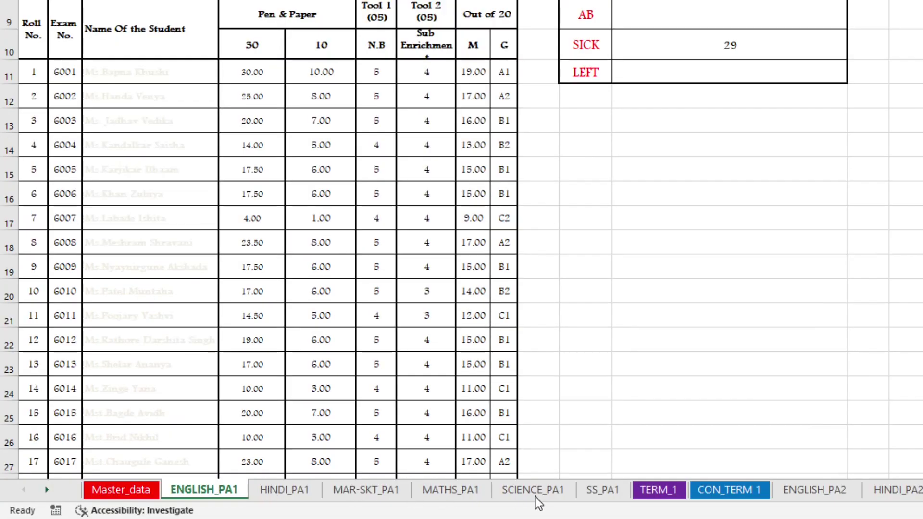
- Open TERM_1 and examine the first student's Lang entry and English mark and grade out of 80
left_click(708, 488)
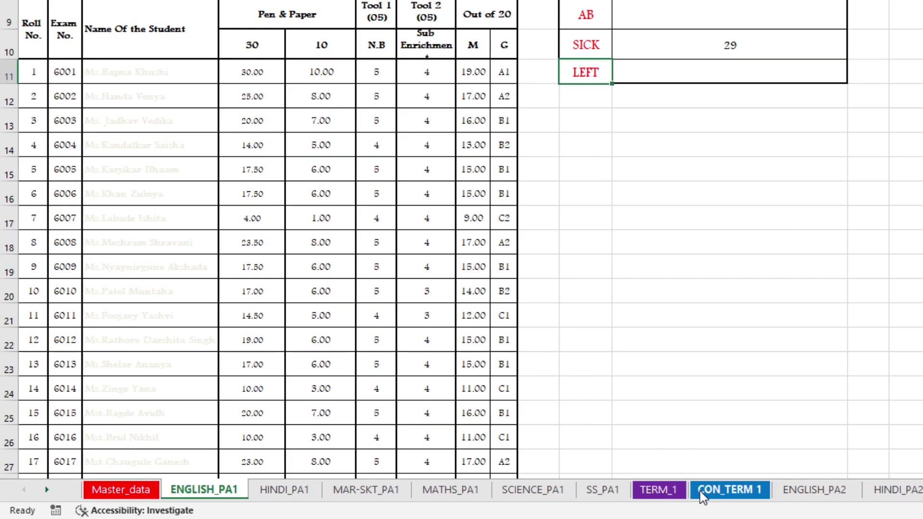
left_click(659, 490)
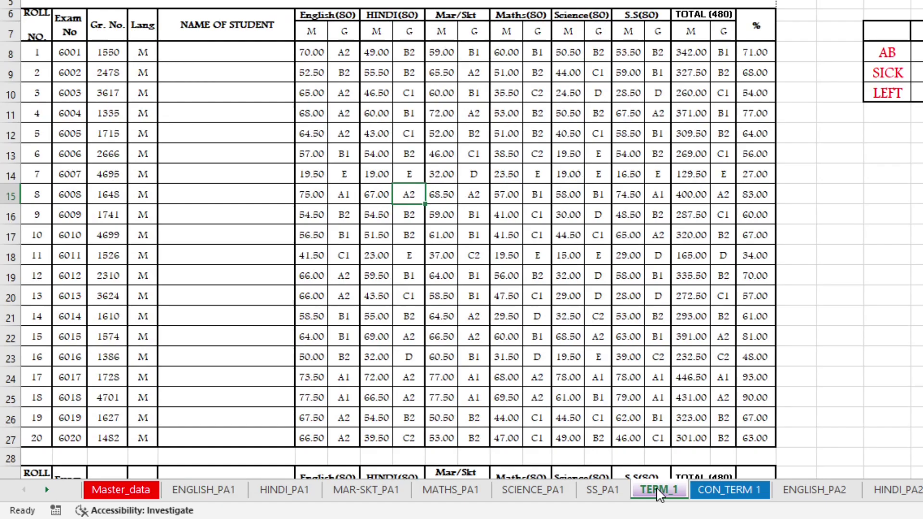
left_click(342, 59)
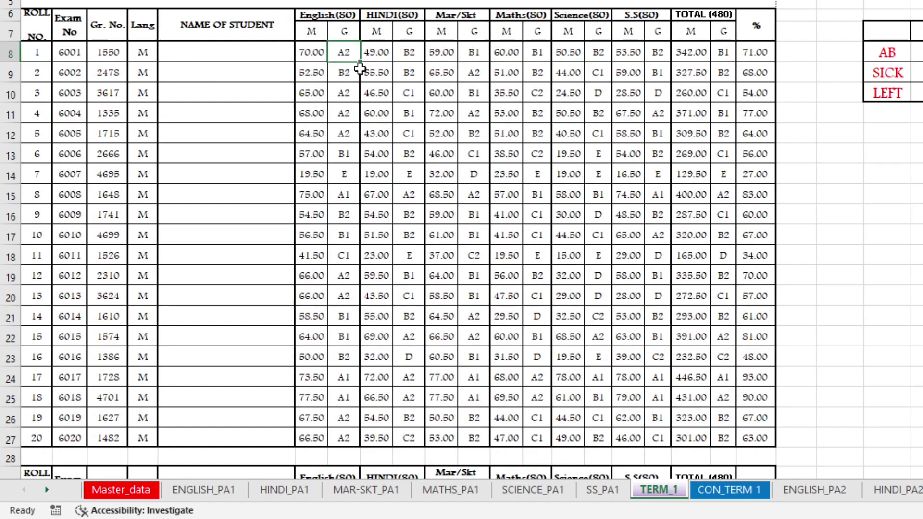
left_click(151, 55)
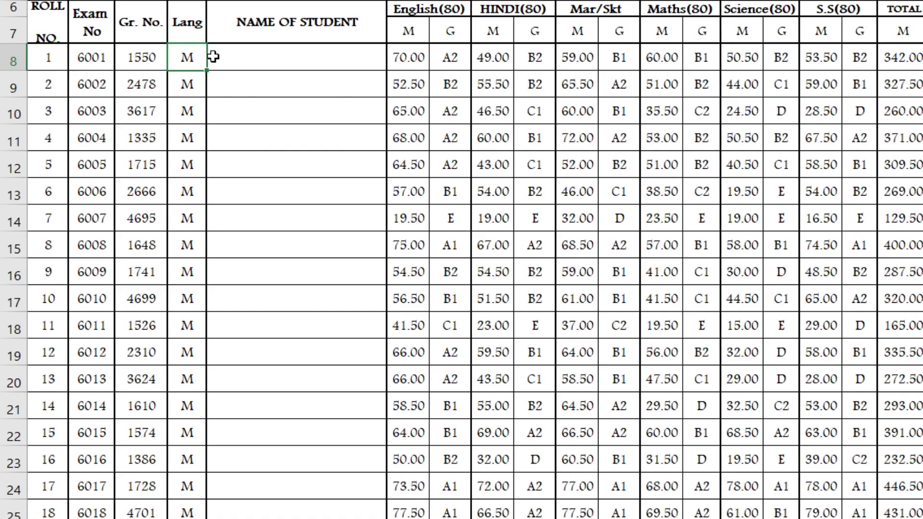
left_click(406, 58)
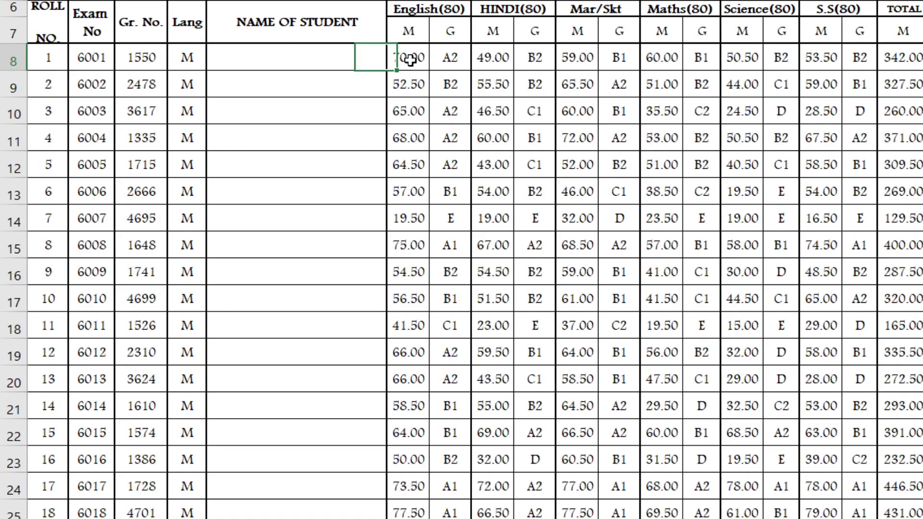
left_click(410, 14)
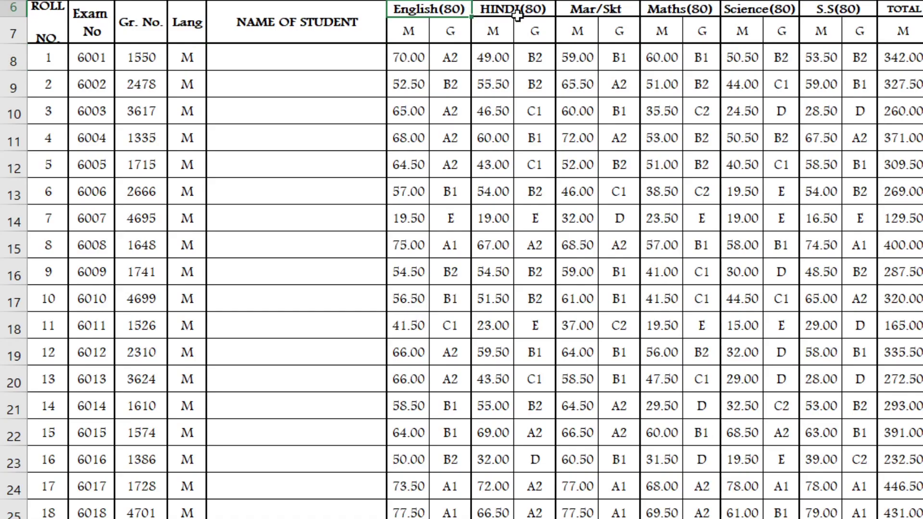
left_click(406, 61)
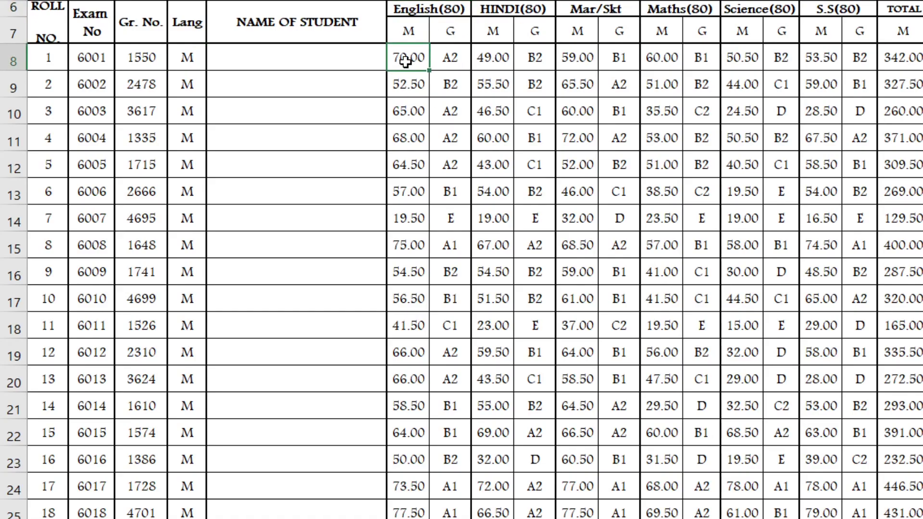
left_click(455, 54)
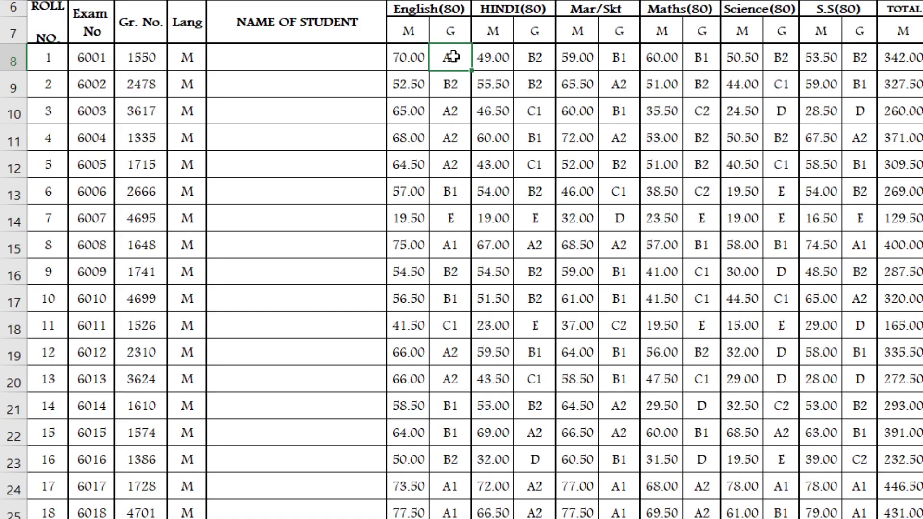
left_click(407, 63)
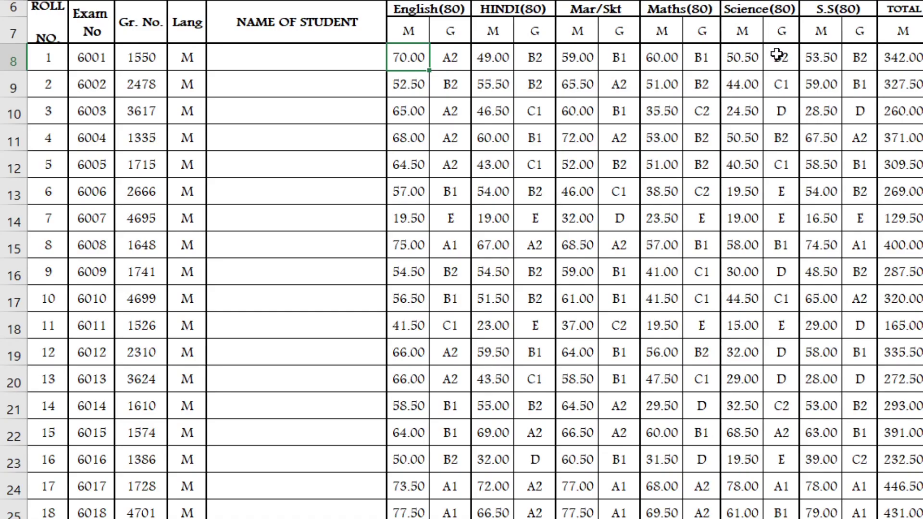
- Inspect the formulas behind the first student's total mark, English grade and overall grade on TERM_1, ending on the percentage
left_click(899, 53)
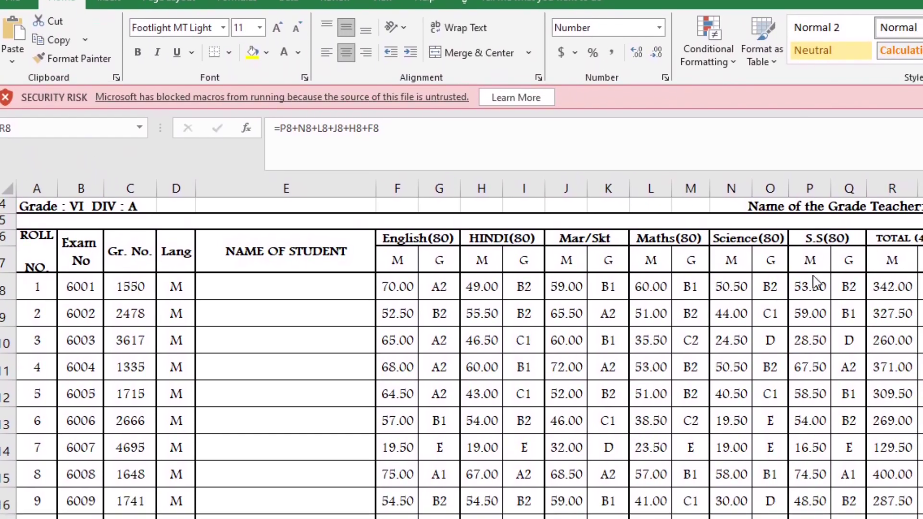
left_click(893, 281)
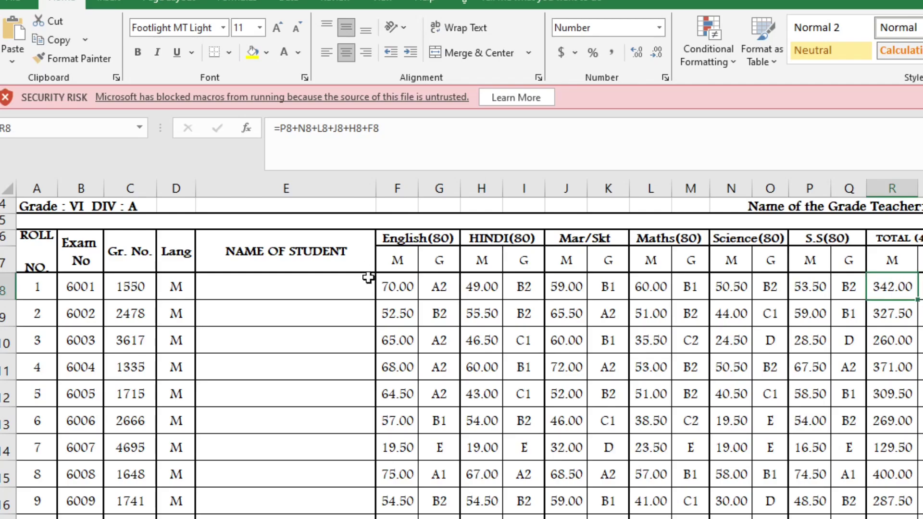
left_click(409, 287)
left_click(448, 288)
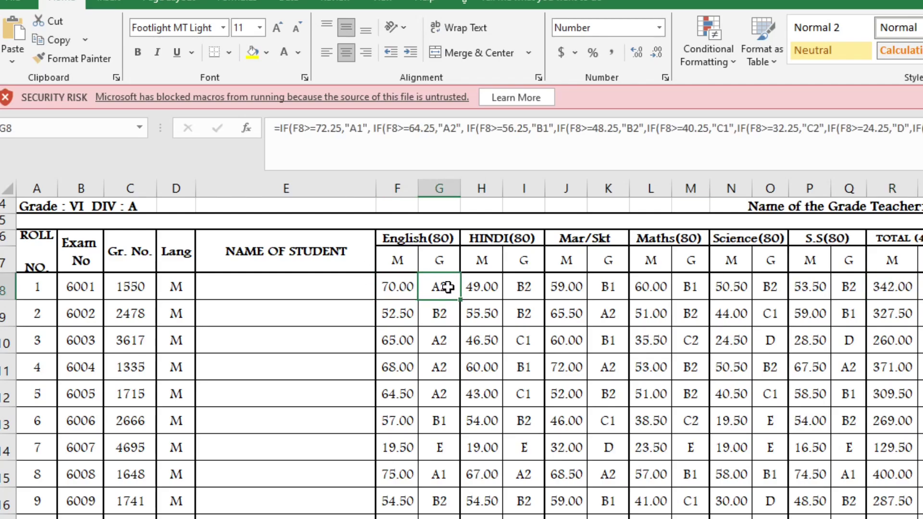
left_click(886, 288)
left_click(920, 288)
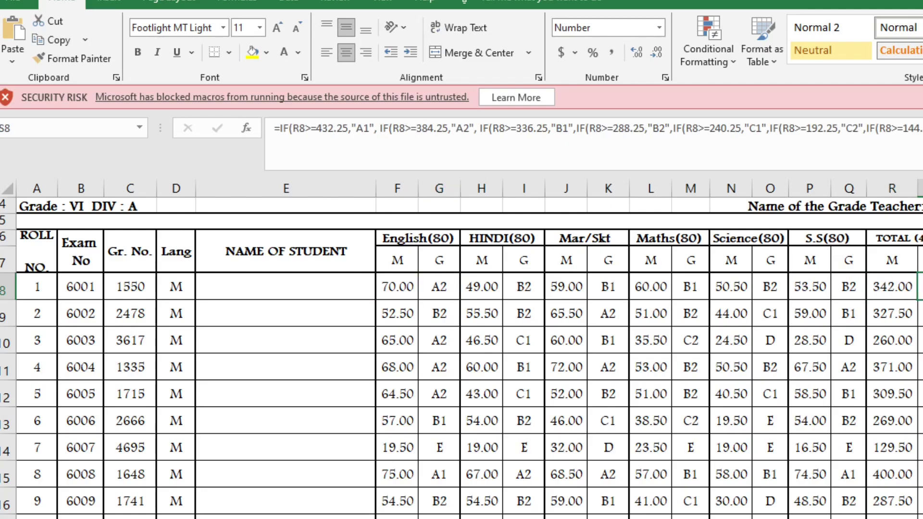
key("Right")
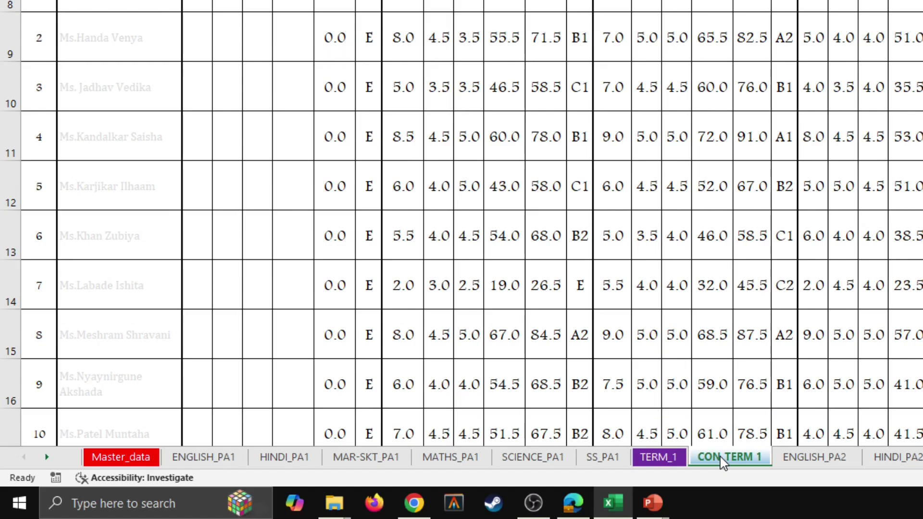
- Examine the first student's name and English PA, TOT and grade cells on CON_TERM 1
left_click(120, 3)
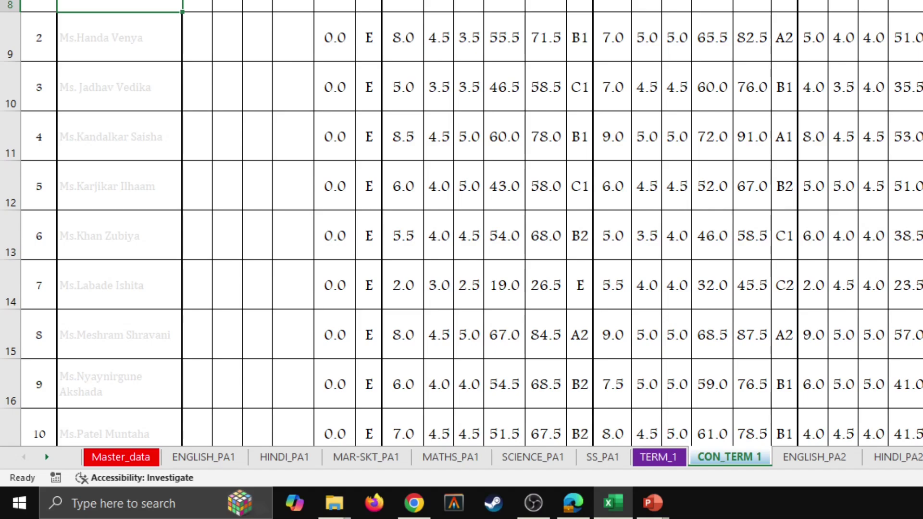
left_click(219, 3)
left_click(334, 2)
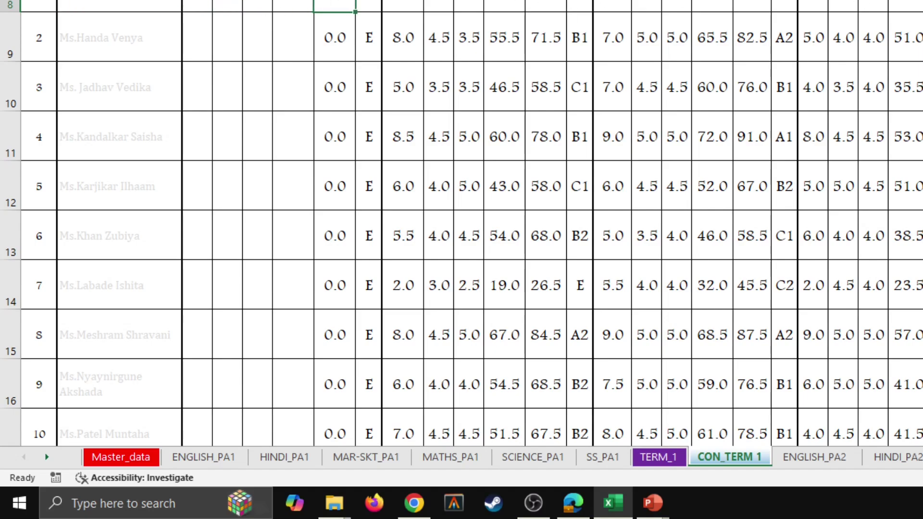
left_click(197, 3)
left_click(339, 3)
left_click(369, 2)
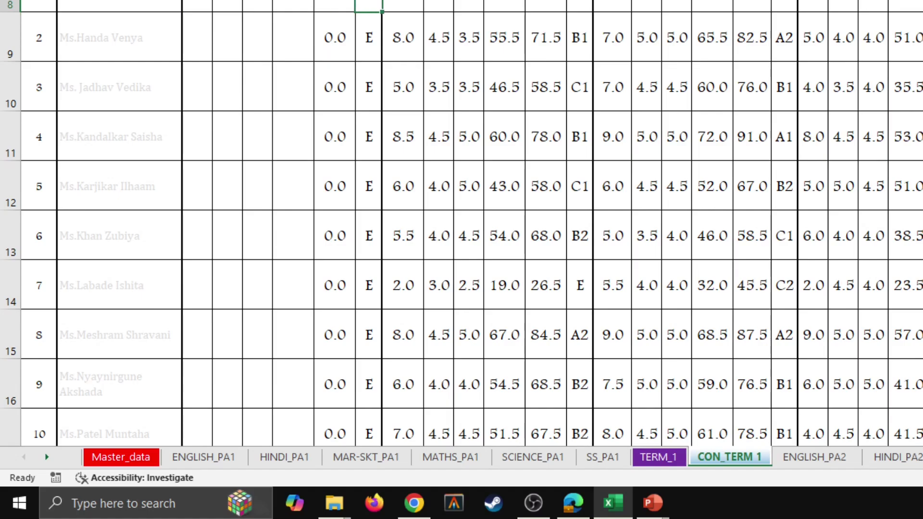
left_click(197, 3)
- Copy E11:G30 from ENGLISH_PA1 and paste it as links into CON_TERM 1's English PA, NB and SUB columns from C8
left_click(221, 461)
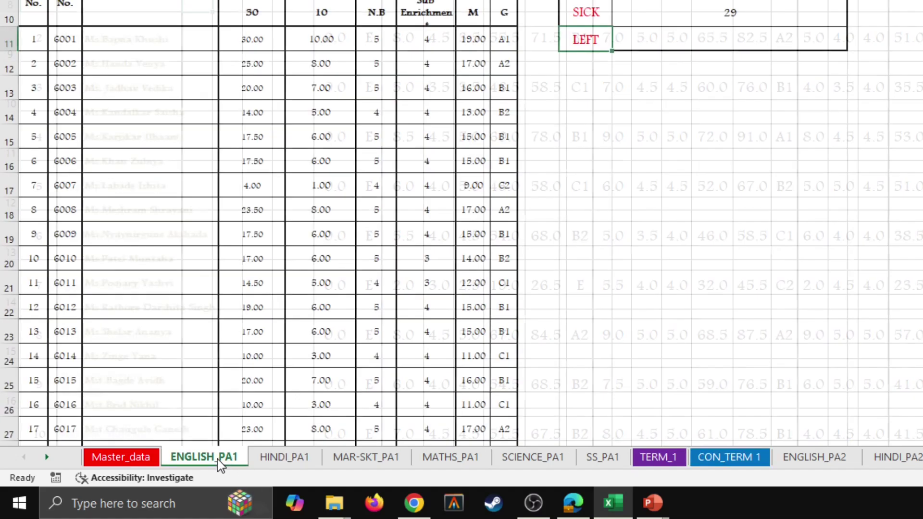
left_click(314, 42)
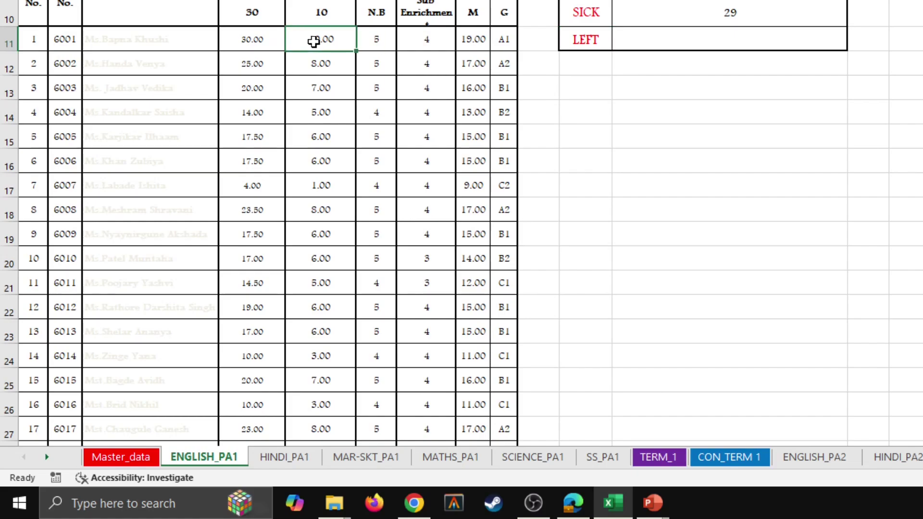
left_click_drag(314, 42, 422, 378)
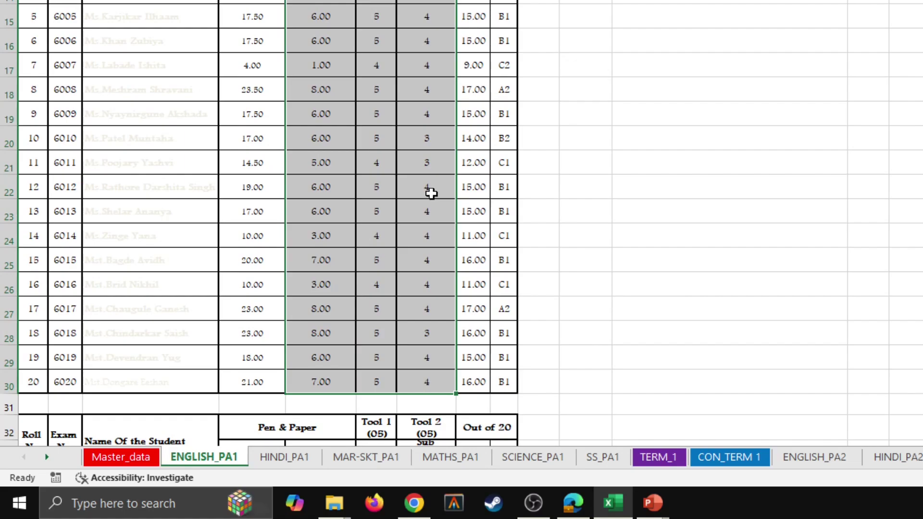
key("ctrl+c")
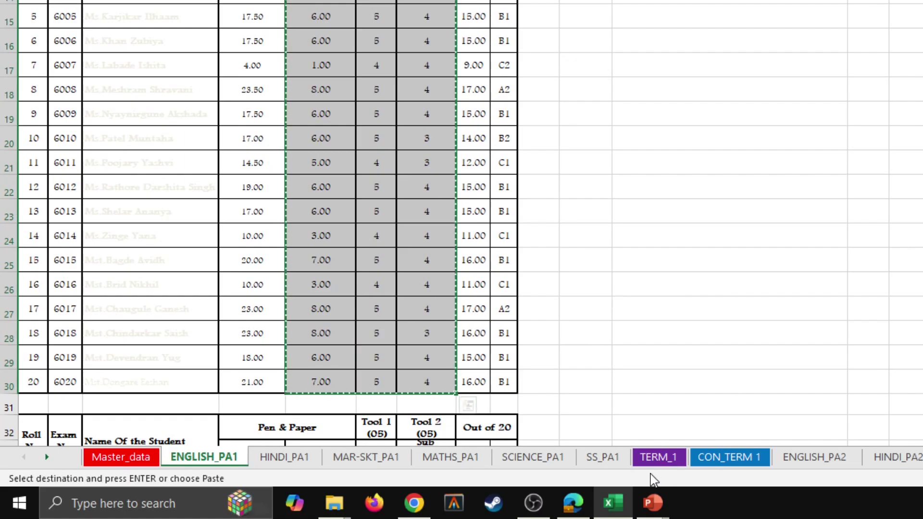
left_click(727, 458)
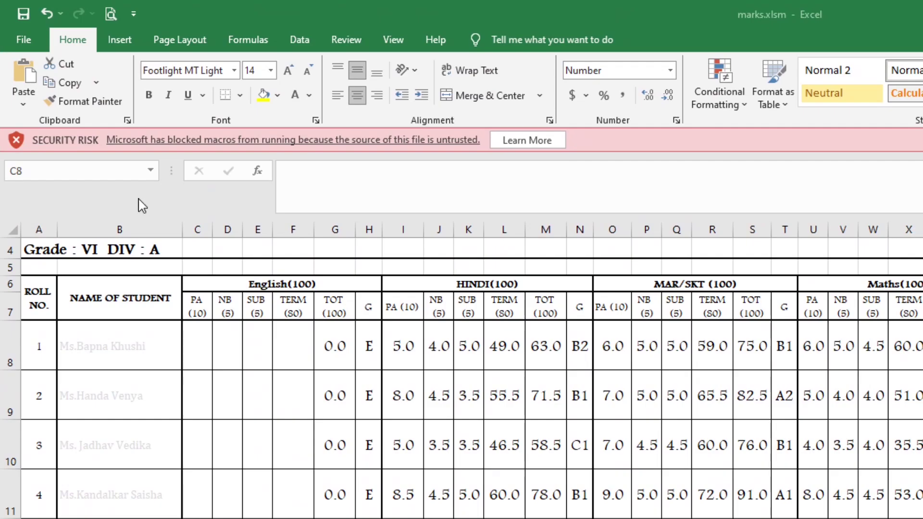
left_click(24, 98)
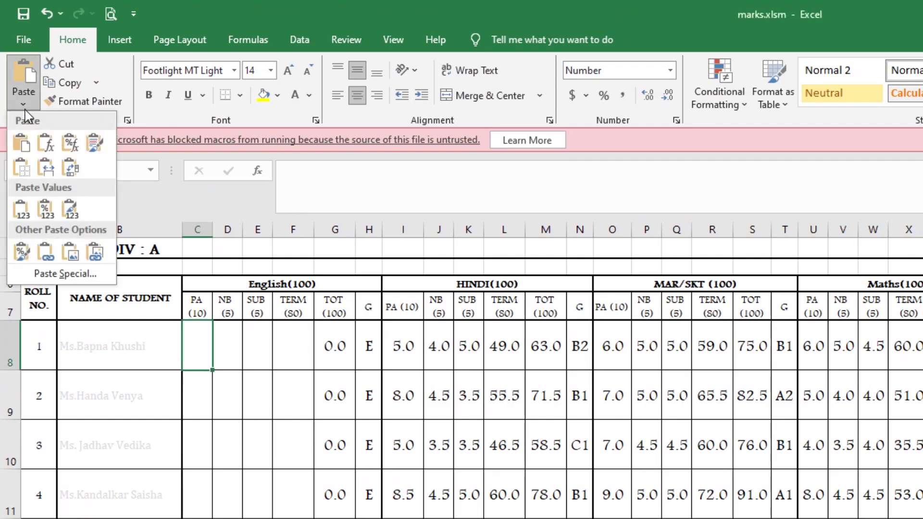
left_click(42, 255)
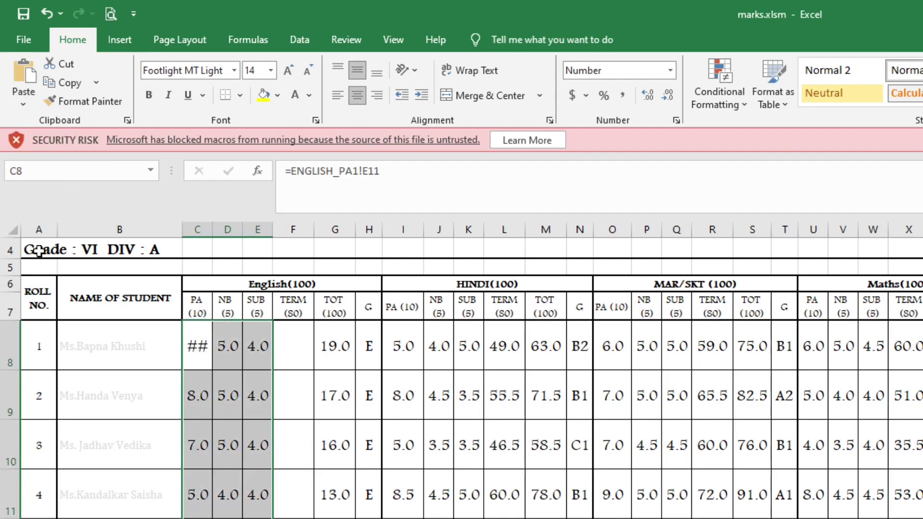
left_click(197, 364)
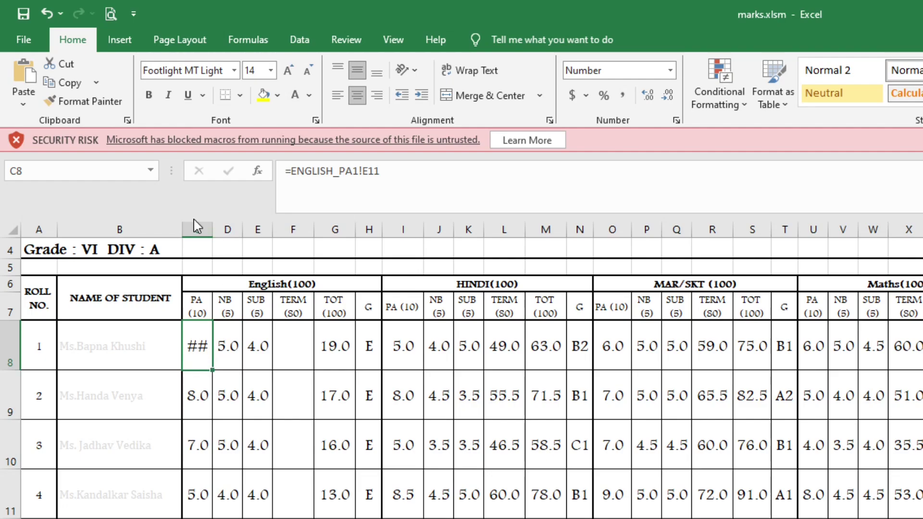
- Widen column C on CON_TERM 1 and paste TERM_1's English marks from F8 down as links into the English TERM column from F8
left_click_drag(210, 228, 217, 229)
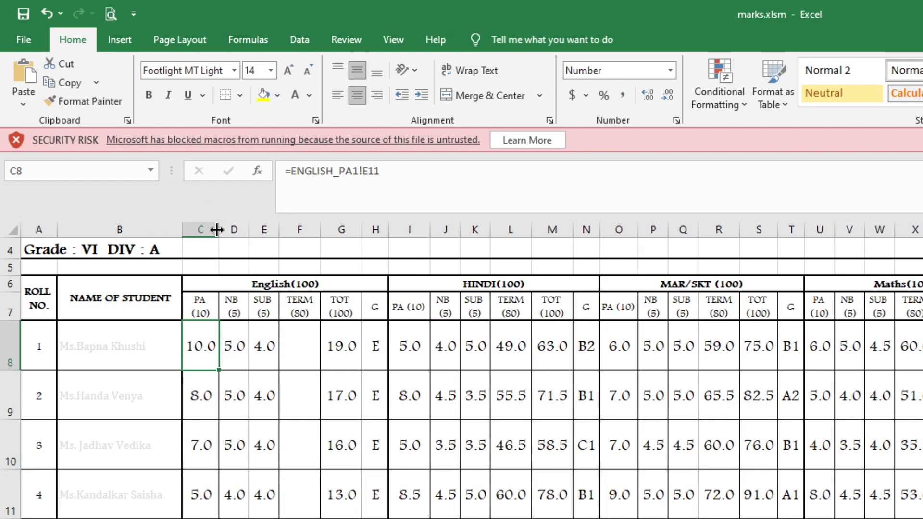
left_click(298, 345)
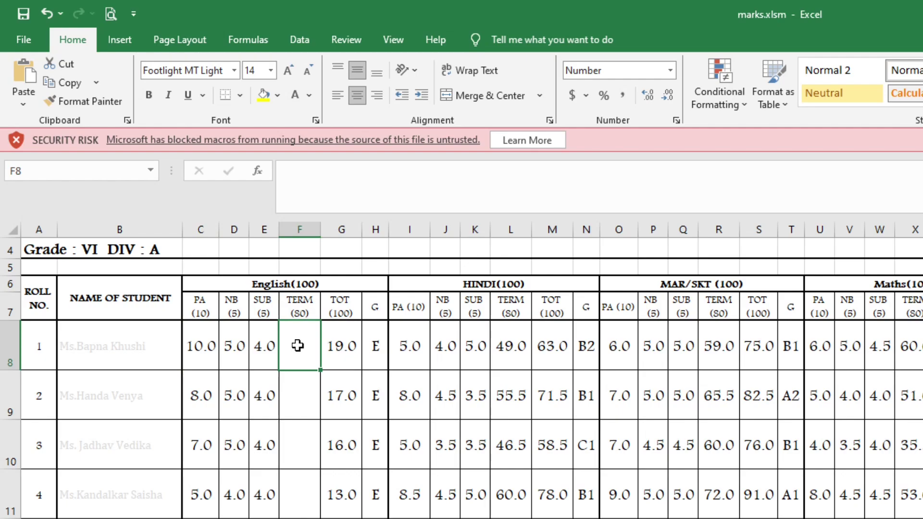
key("ctrl+Page_Down")
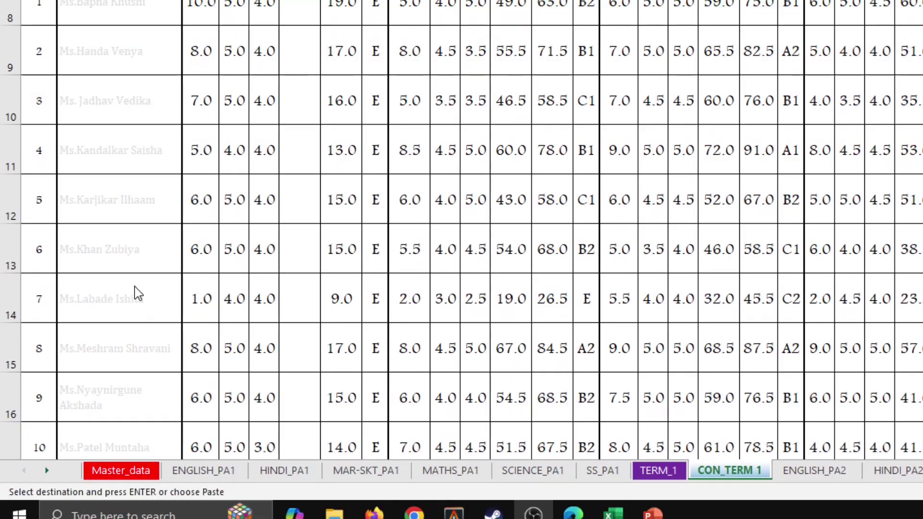
left_click(646, 472)
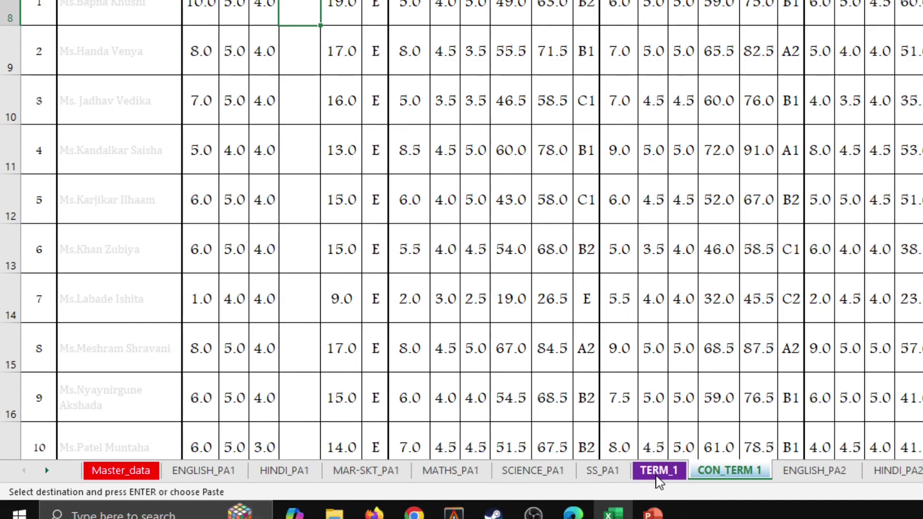
left_click(657, 472)
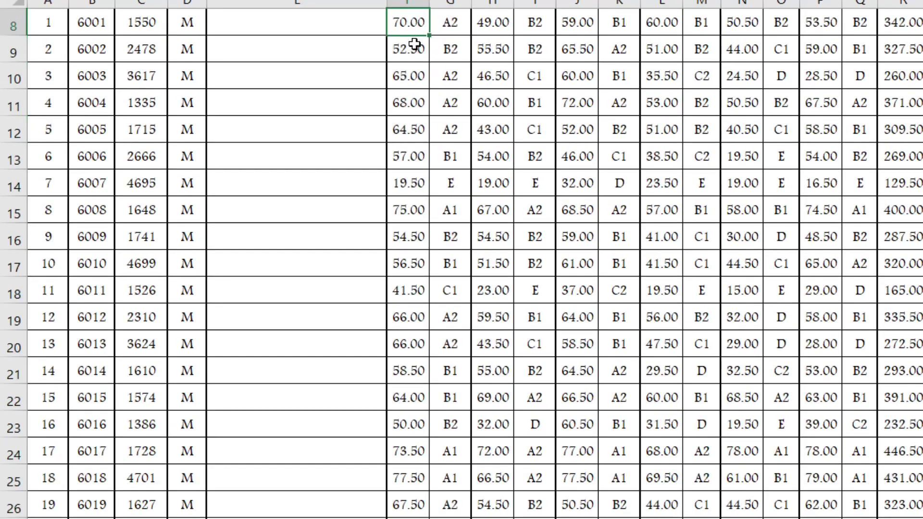
left_click_drag(414, 37, 422, 505)
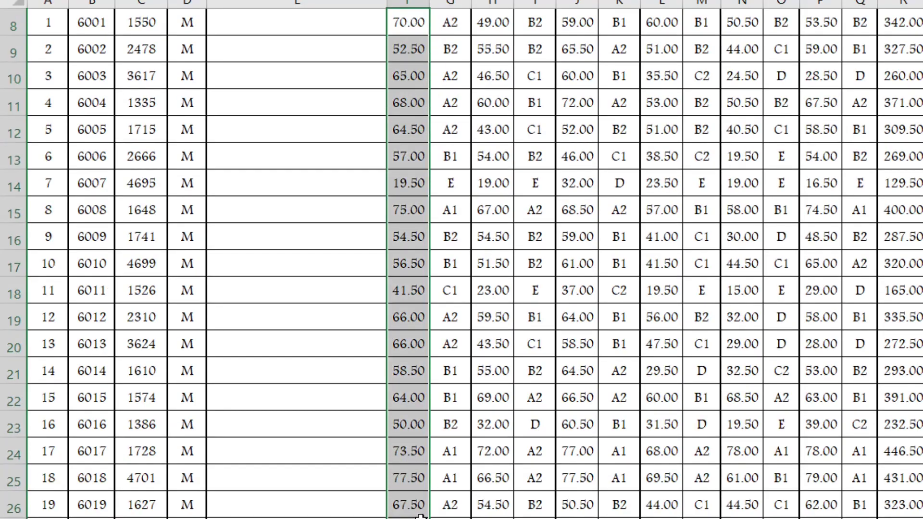
key("ctrl+c")
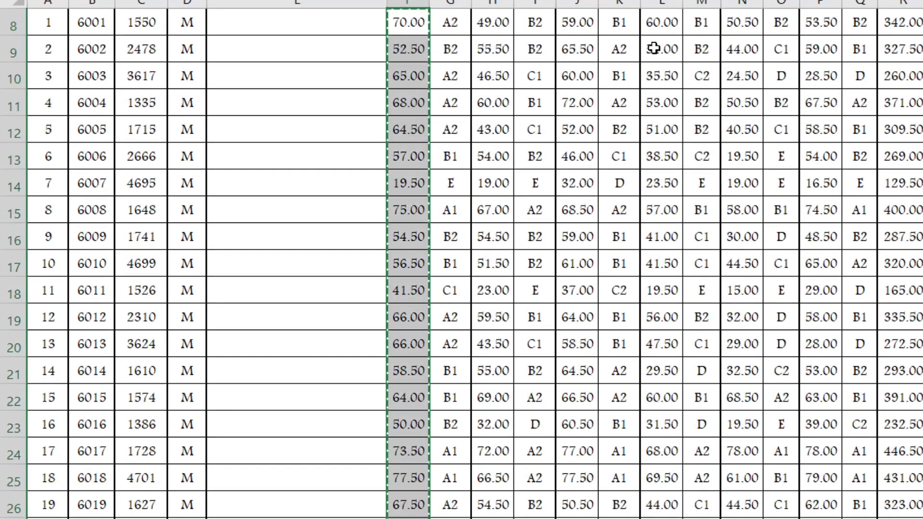
left_click(721, 518)
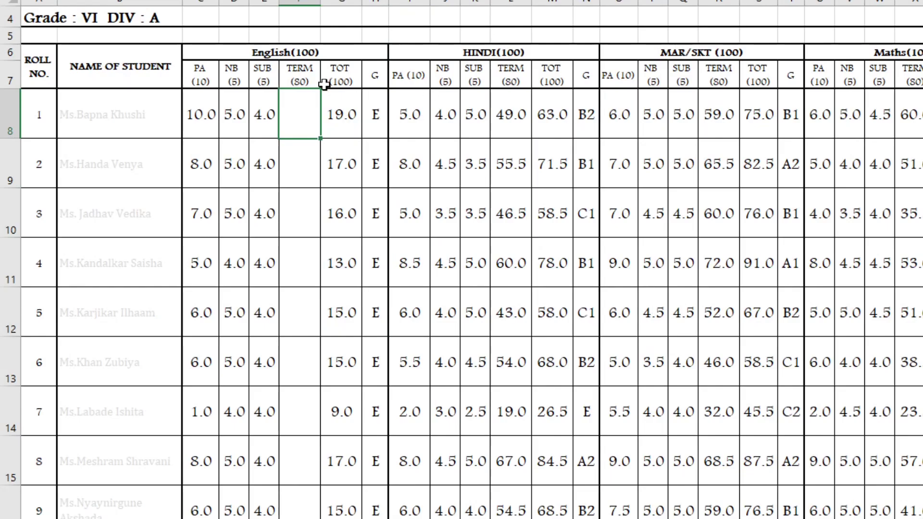
left_click(20, 1)
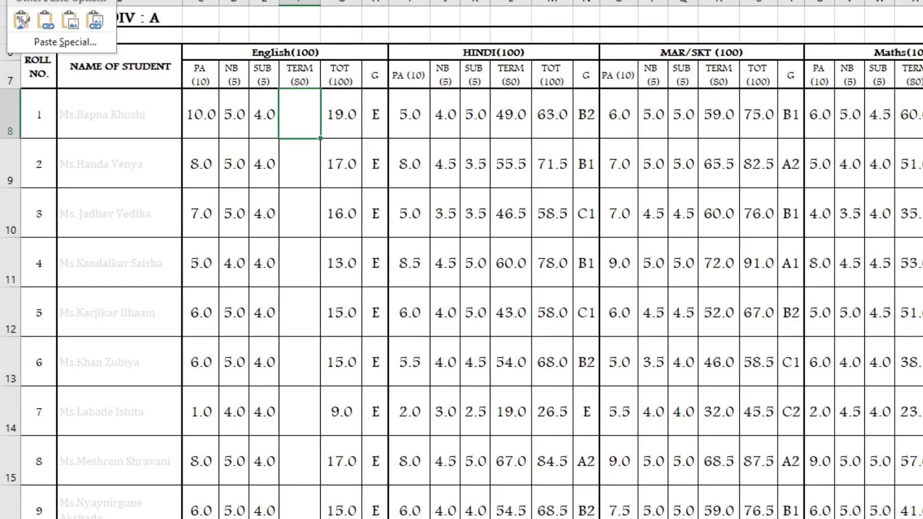
left_click(48, 31)
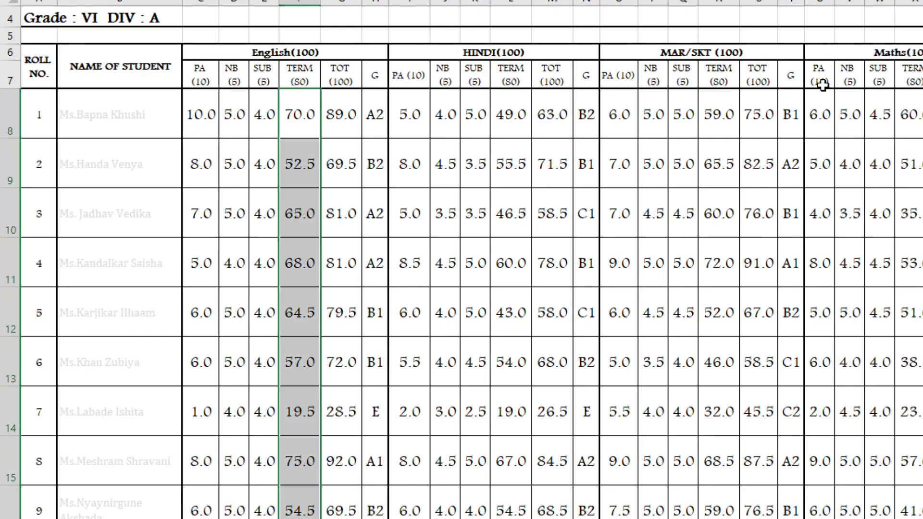
- Examine the first student's English total and the English PA, NB, SUB, TERM, TOT and G headings on CON_TERM 1
left_click(340, 132)
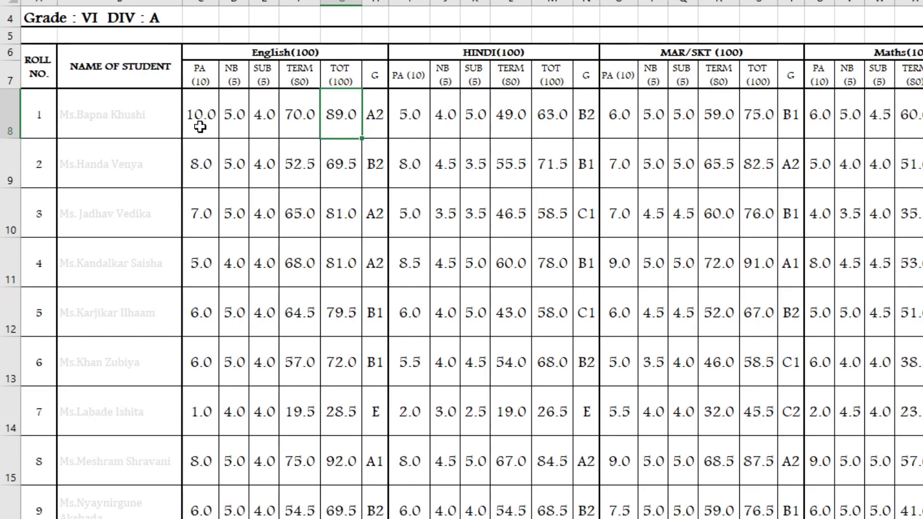
left_click(201, 79)
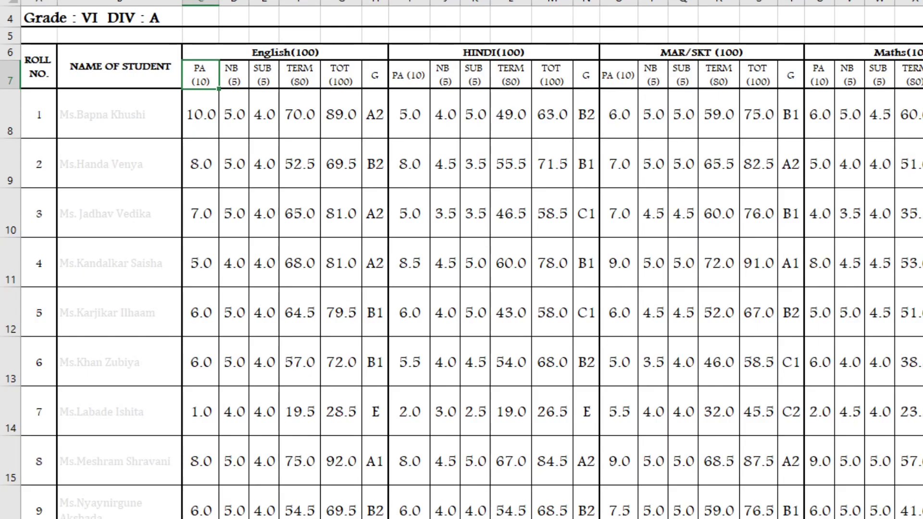
scroll(461, 260, "up", 7)
left_click_drag(839, 319, 889, 320)
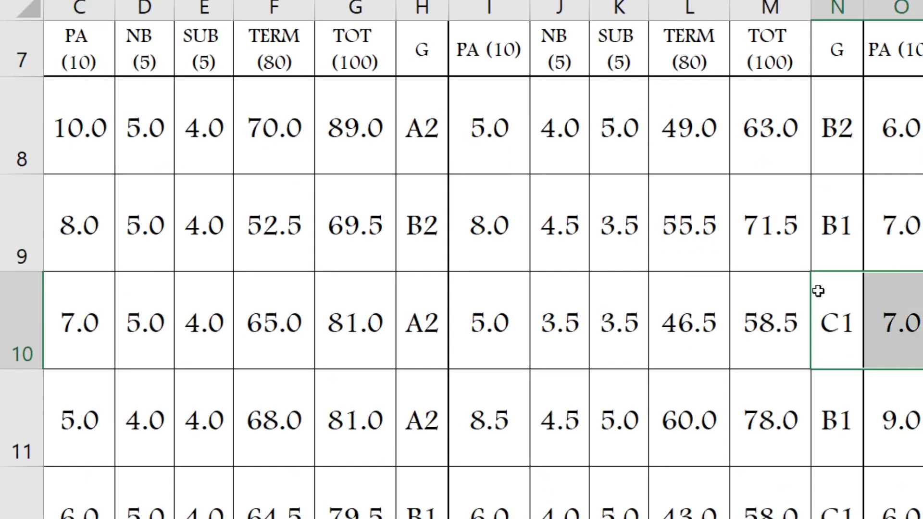
scroll(462, 260, "up", 1)
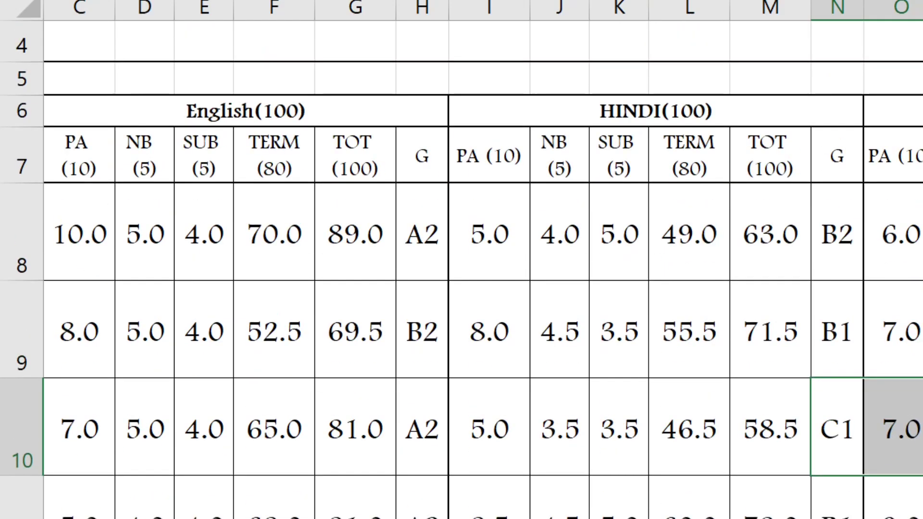
scroll(462, 260, "left", 2)
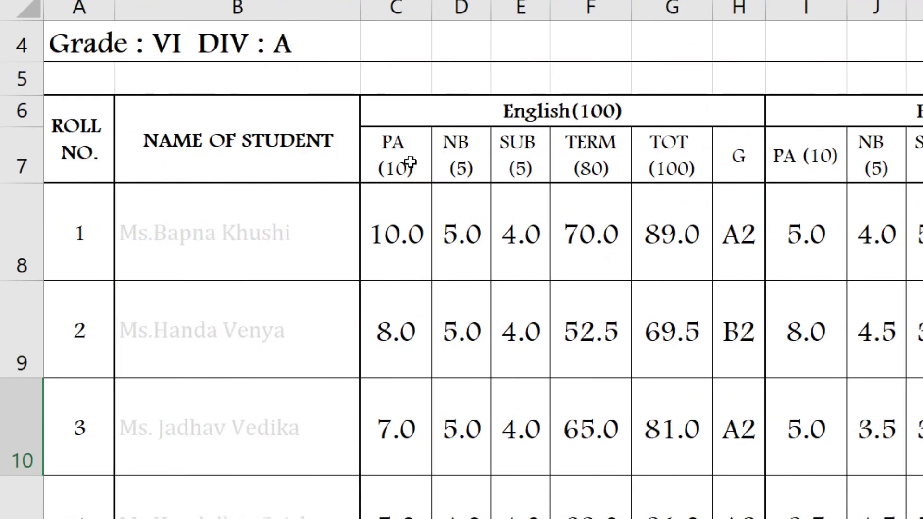
left_click(387, 162)
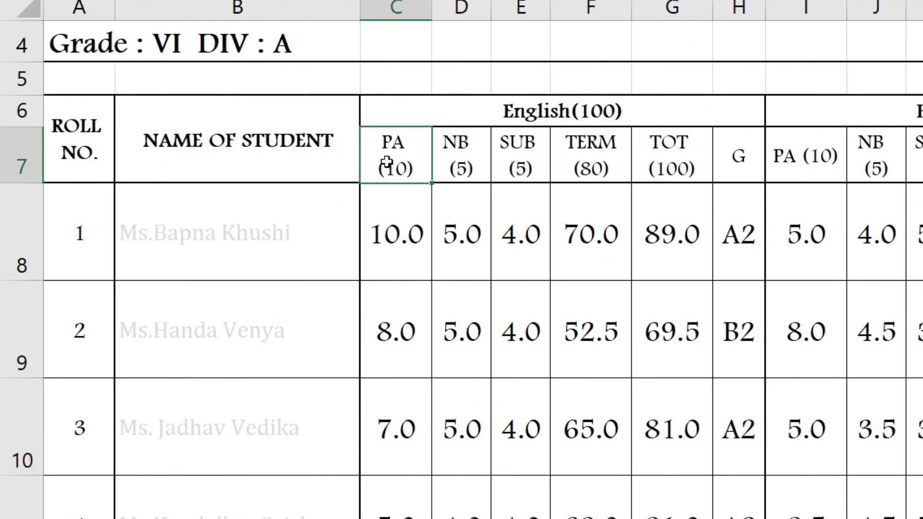
left_click(462, 169)
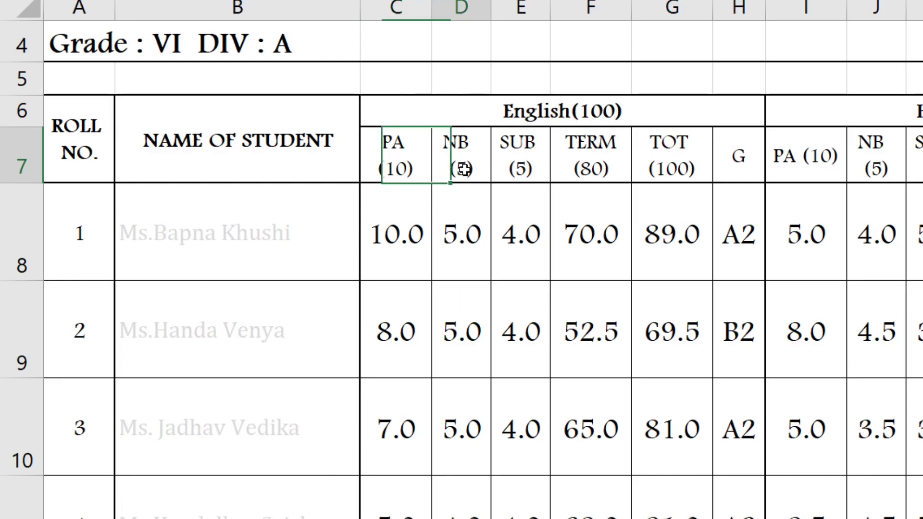
left_click(516, 176)
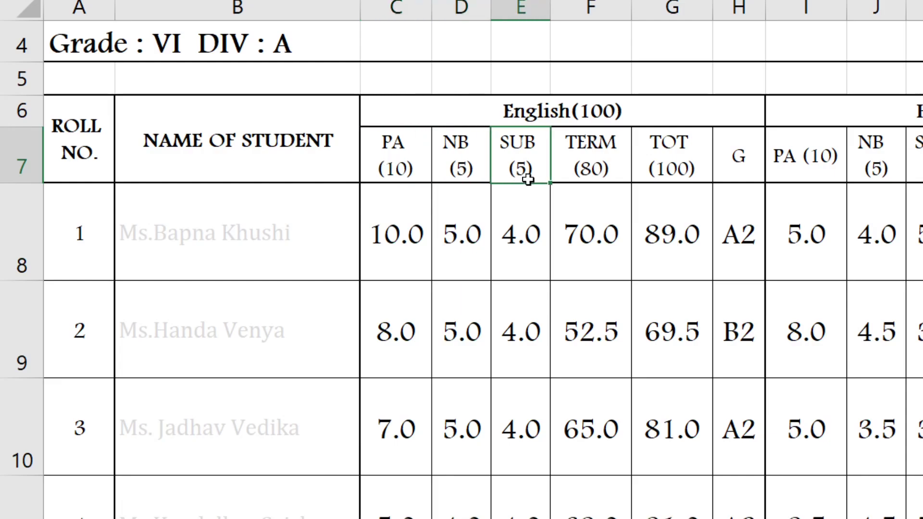
left_click(581, 175)
left_click(665, 171)
left_click(730, 163)
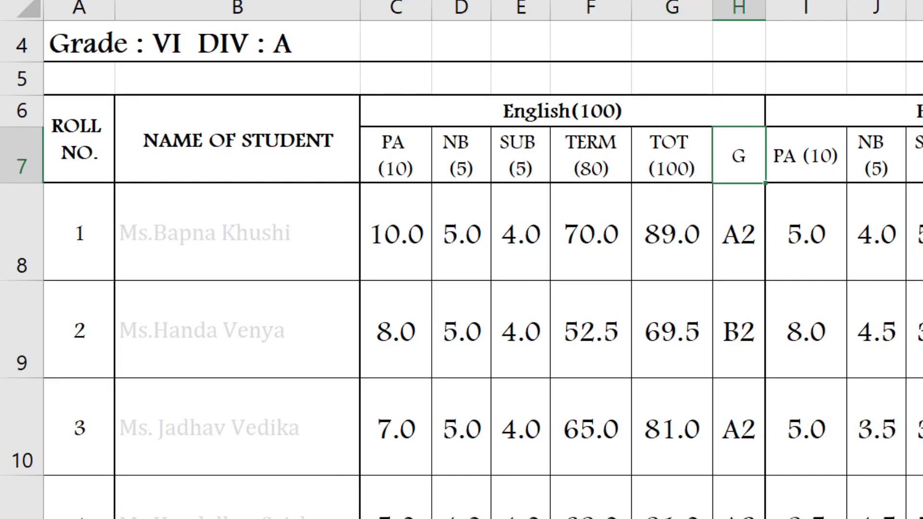
- Examine the remaining subject columns on CON_TERM 1 and the first student's total mark, overall grade and percentage
scroll(480, 308, "right", 7)
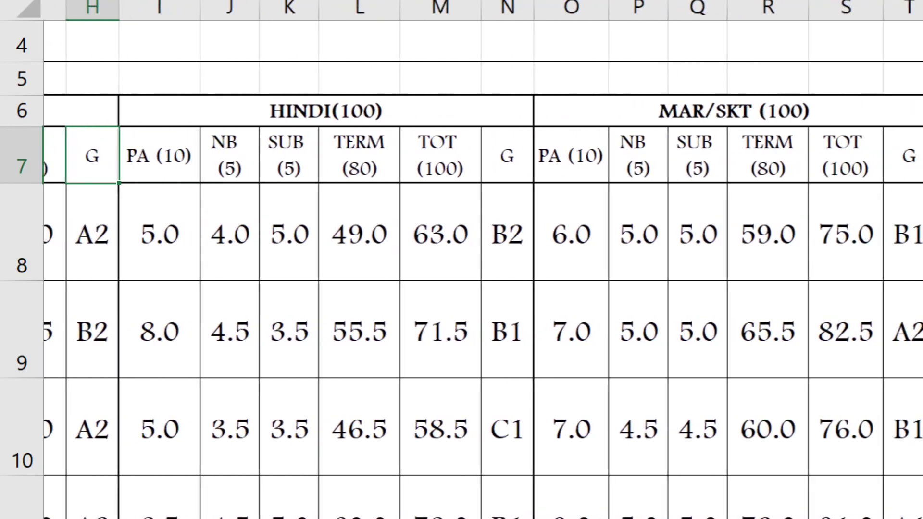
scroll(481, 308, "right", 8)
scroll(481, 308, "right", 7)
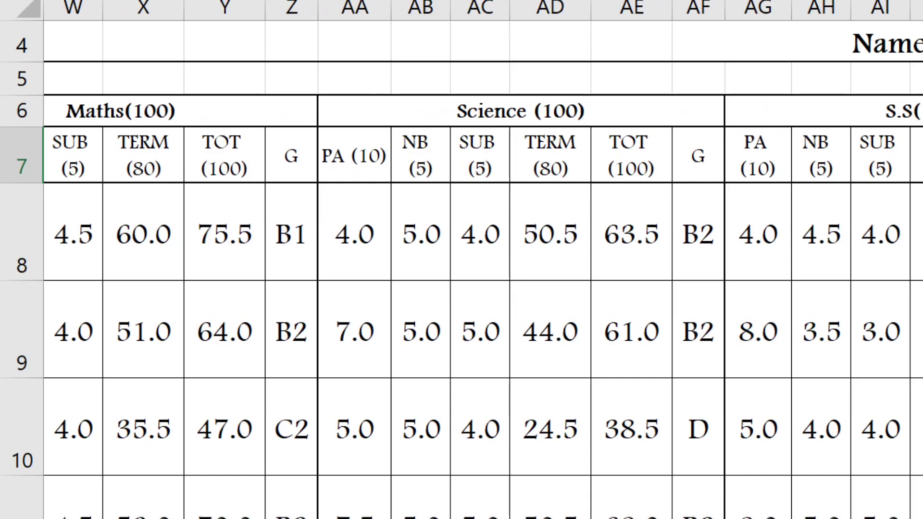
left_click(917, 154)
left_click(922, 154)
left_click(922, 233)
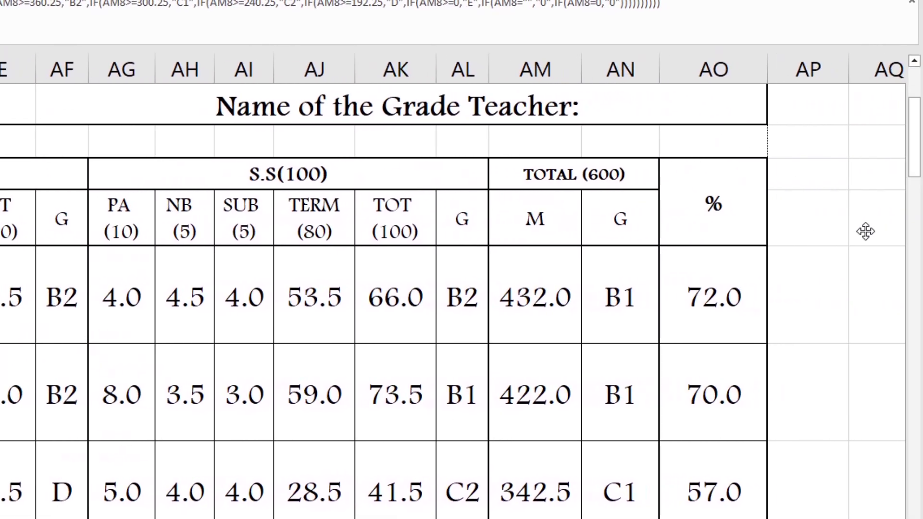
left_click(536, 308)
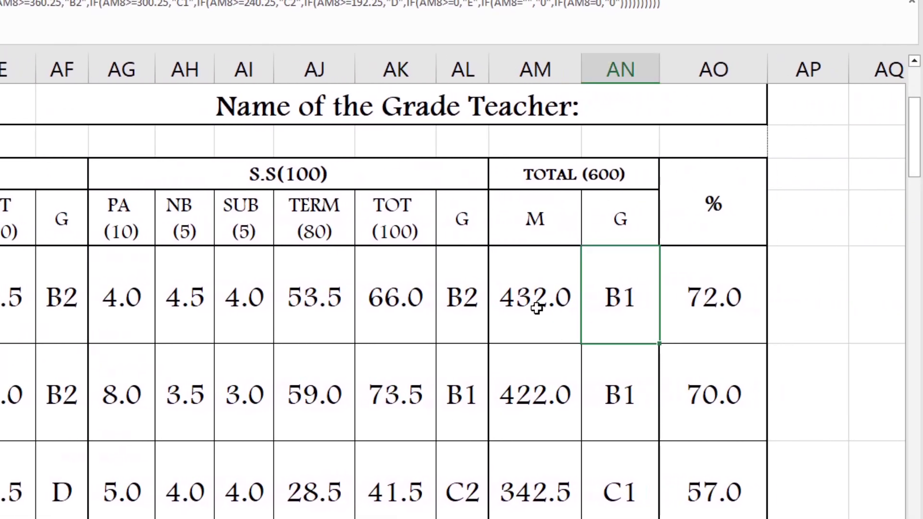
left_click(537, 308)
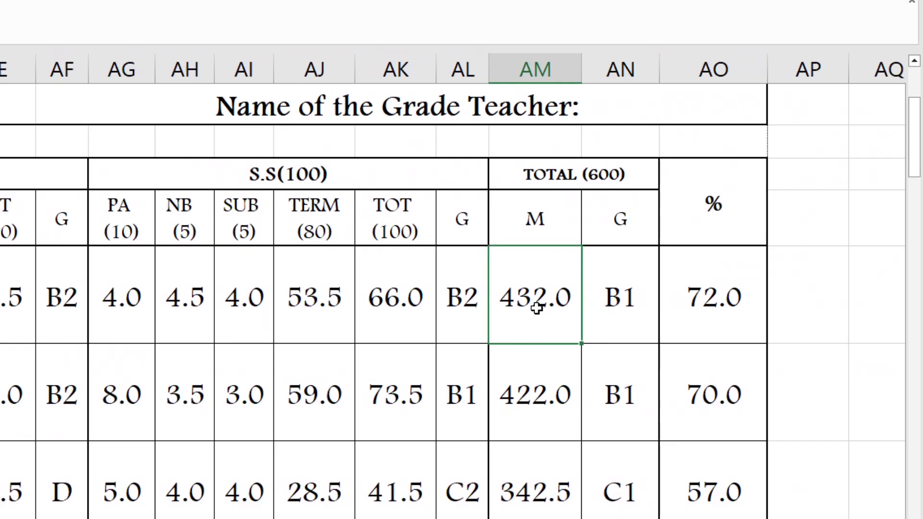
left_click(628, 297)
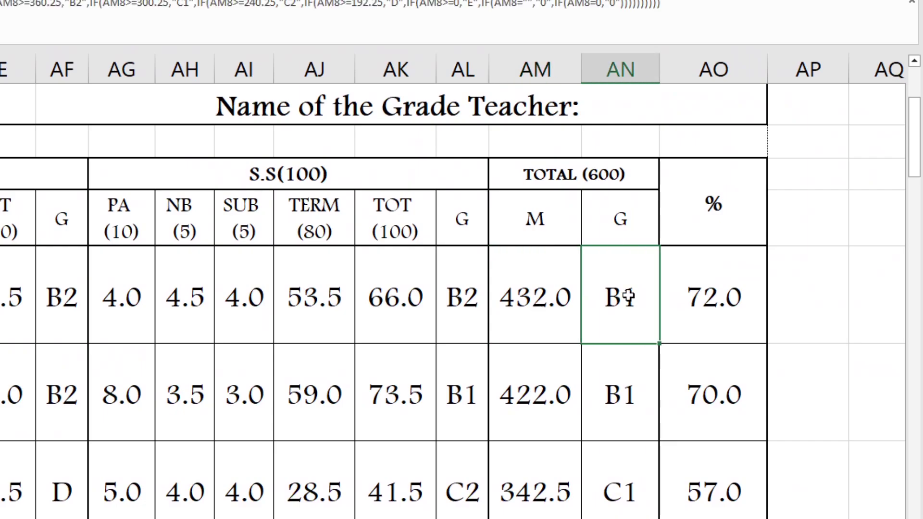
left_click(707, 298)
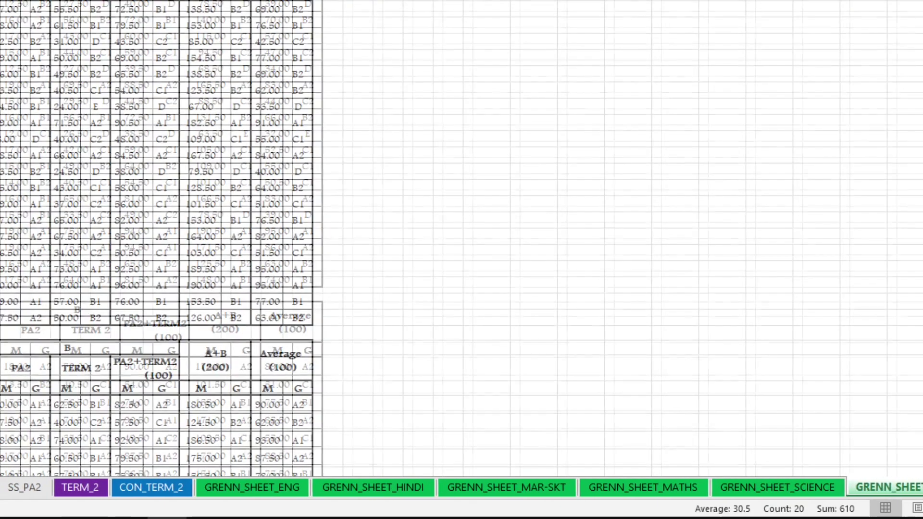
- View AVG_SHEET, and examine the first student's TERM 1 and PA1+TERM1 marks on GRENN_SHEET_ENG
left_click(887, 487)
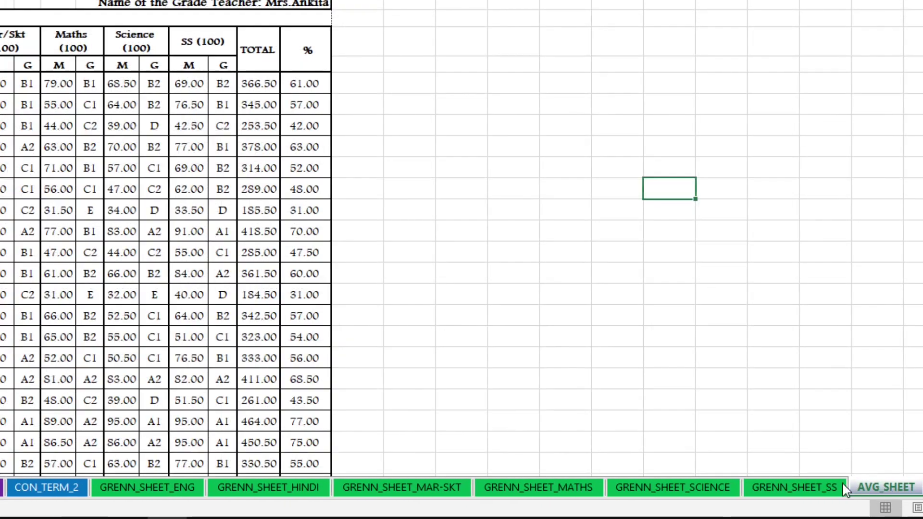
left_click(171, 491)
scroll(297, 323, "up", 9)
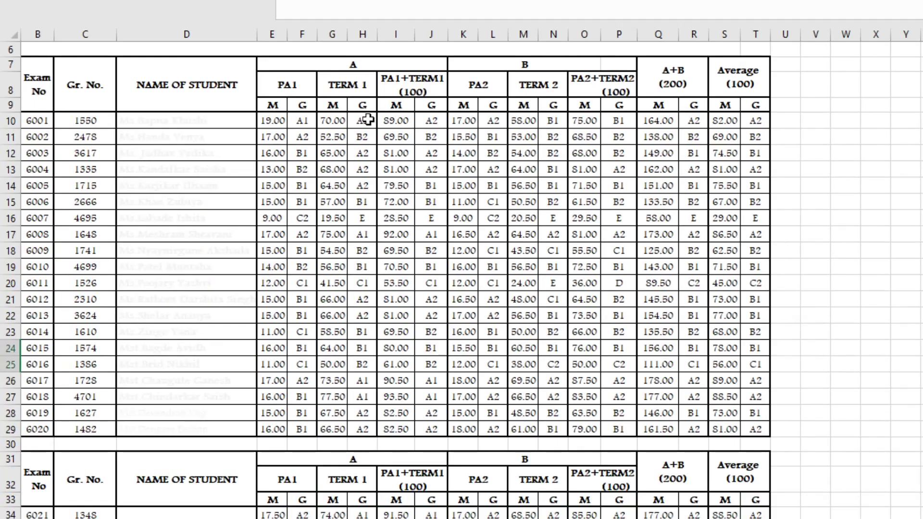
left_click(339, 122)
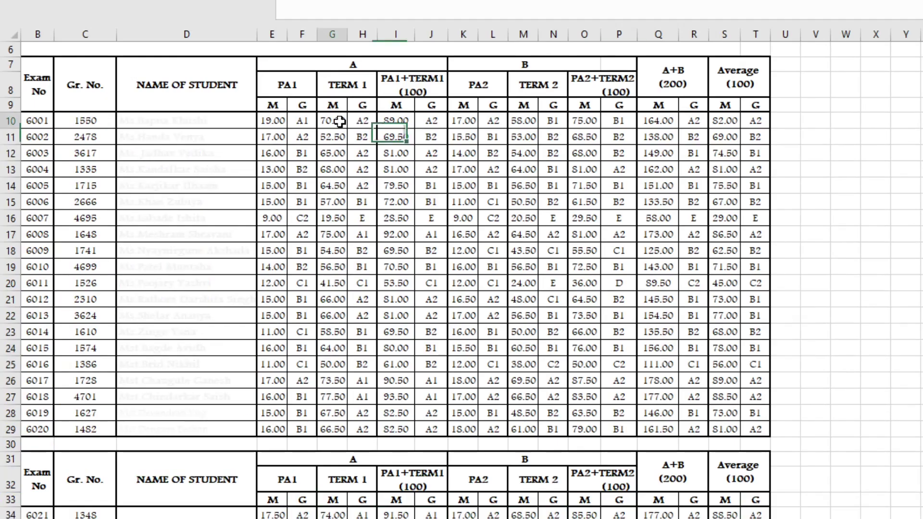
left_click(392, 126)
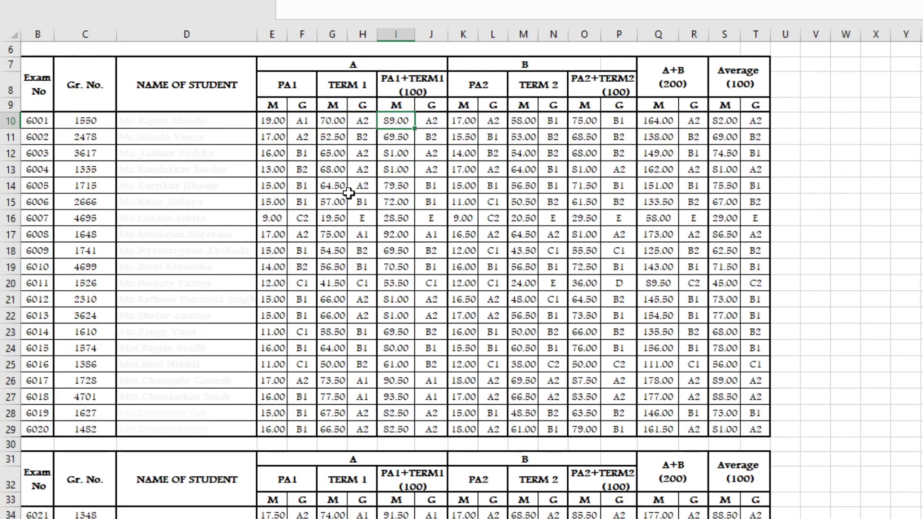
scroll(290, 188, "up", 2)
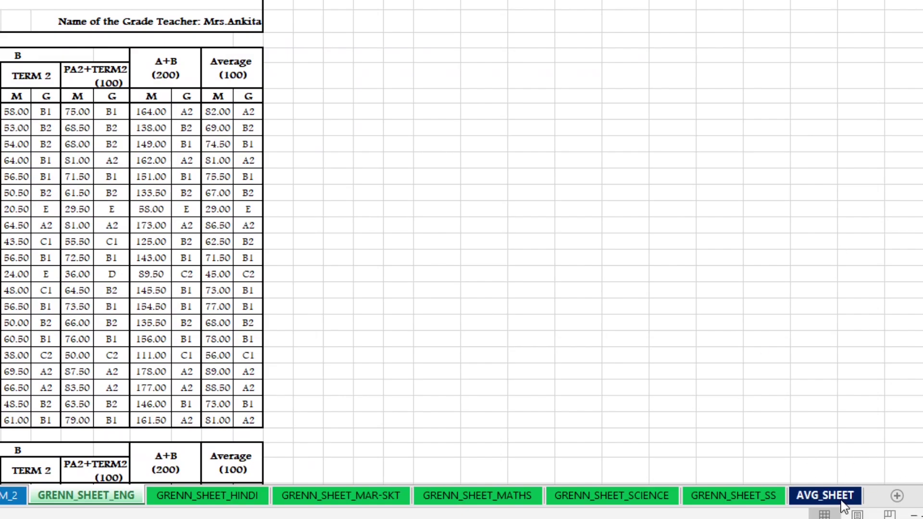
- Copy the Average marks and grades from rows 10 to 29 of GRENN_SHEET_ENG and paste them as links into the English M and G cells of AVG_SHEET row 8
left_click(825, 495)
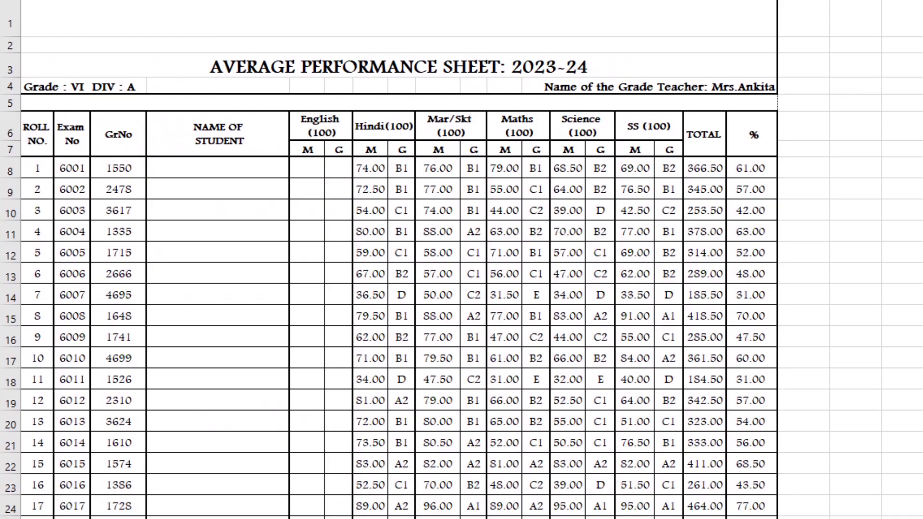
left_click(918, 273)
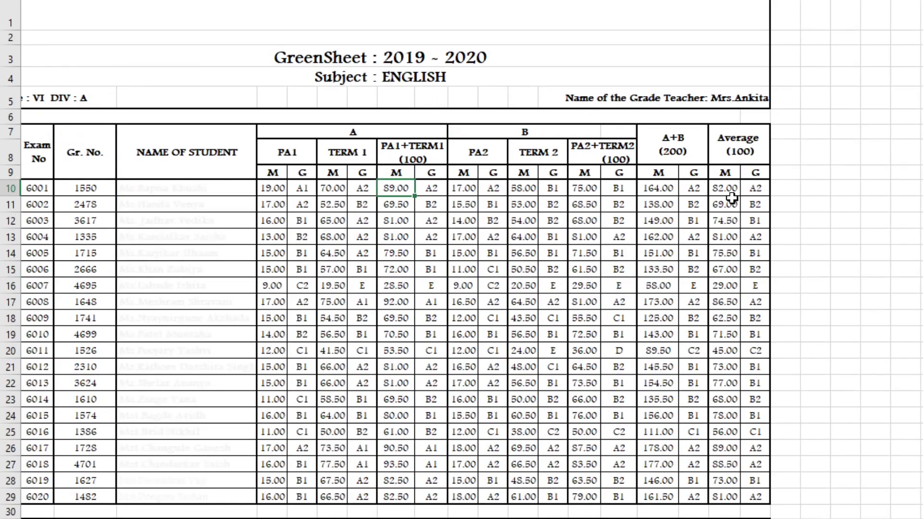
left_click_drag(722, 189, 744, 497)
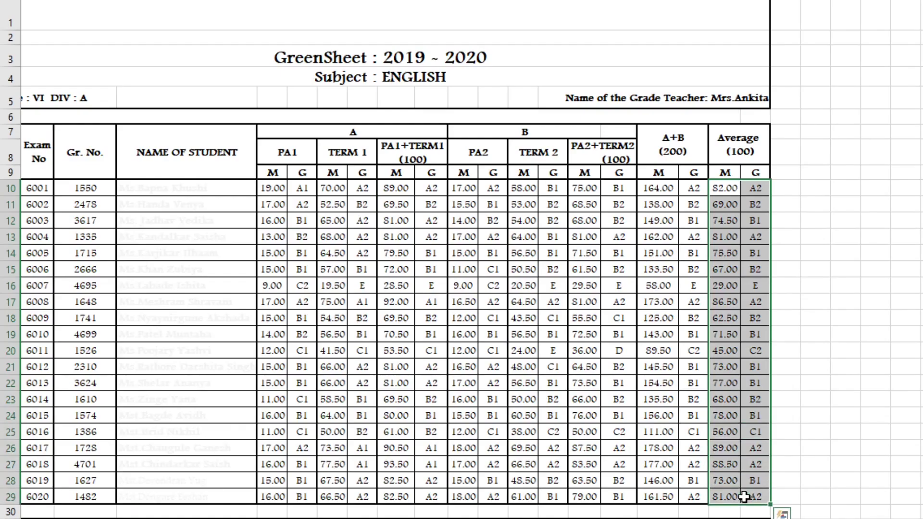
key("ctrl+c")
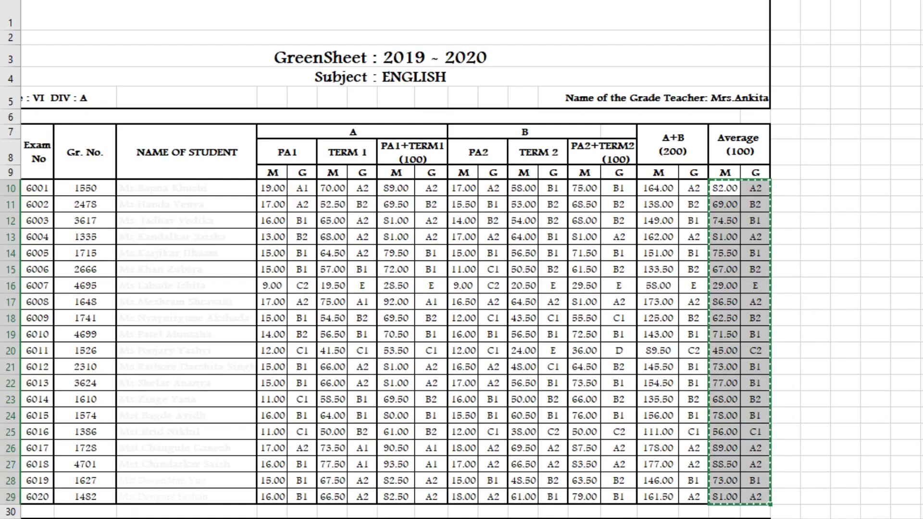
key("alt+Tab")
left_click_drag(312, 170, 326, 168)
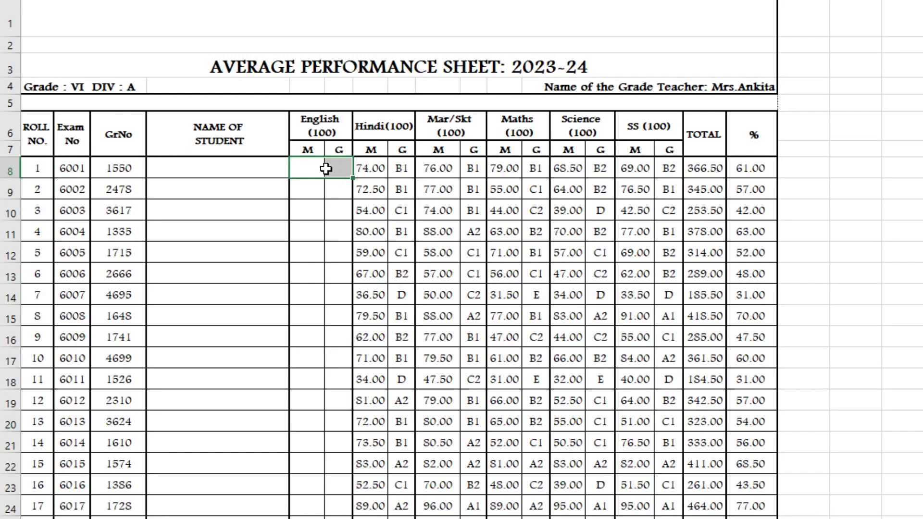
left_click(19, 0)
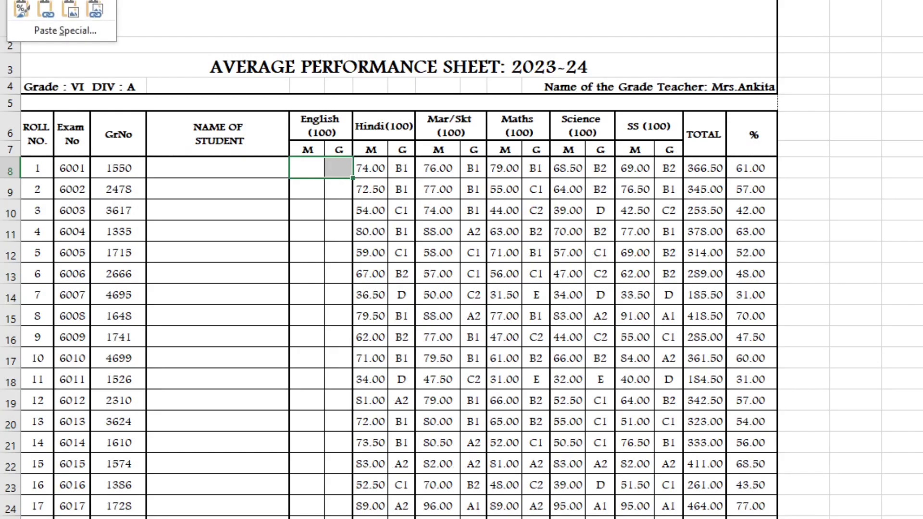
left_click(46, 8)
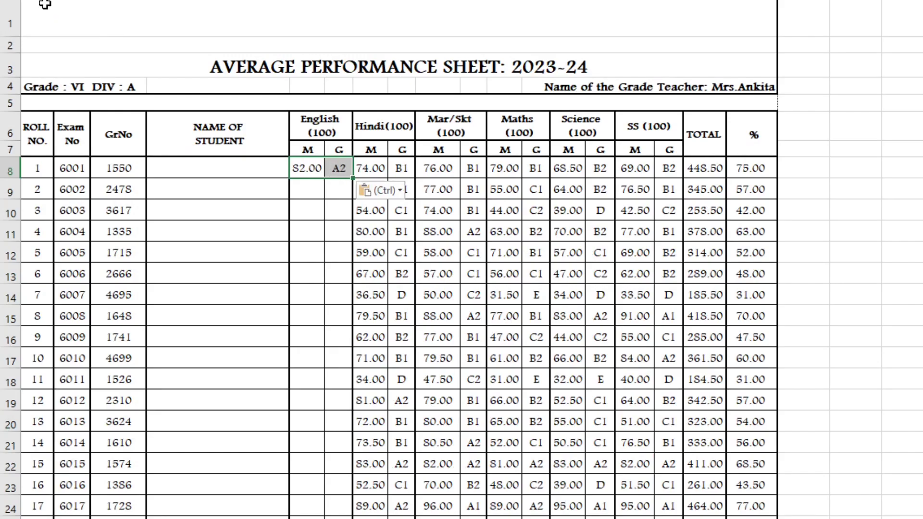
- Fill the linked English mark and grade in row 8 of AVG_SHEET down through the remaining student rows
left_click(356, 177)
left_click(318, 168)
left_click_drag(318, 168, 365, 517)
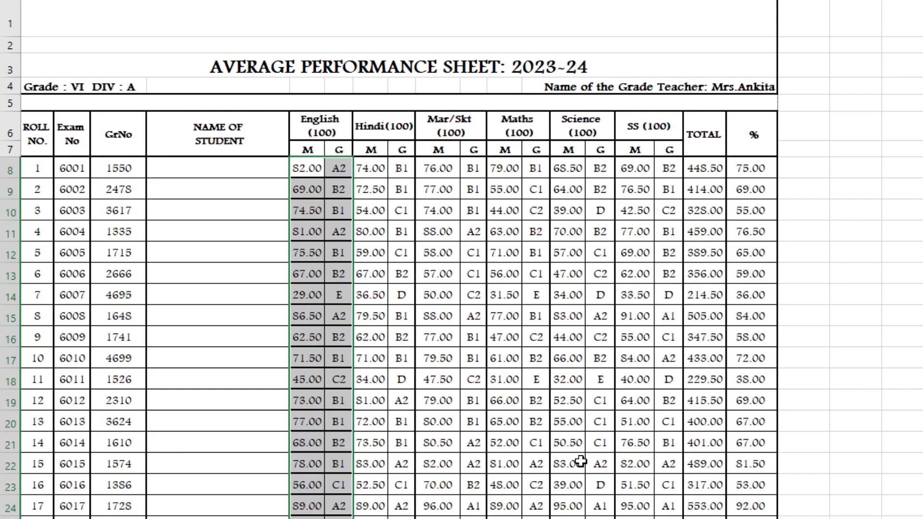
left_click(299, 168)
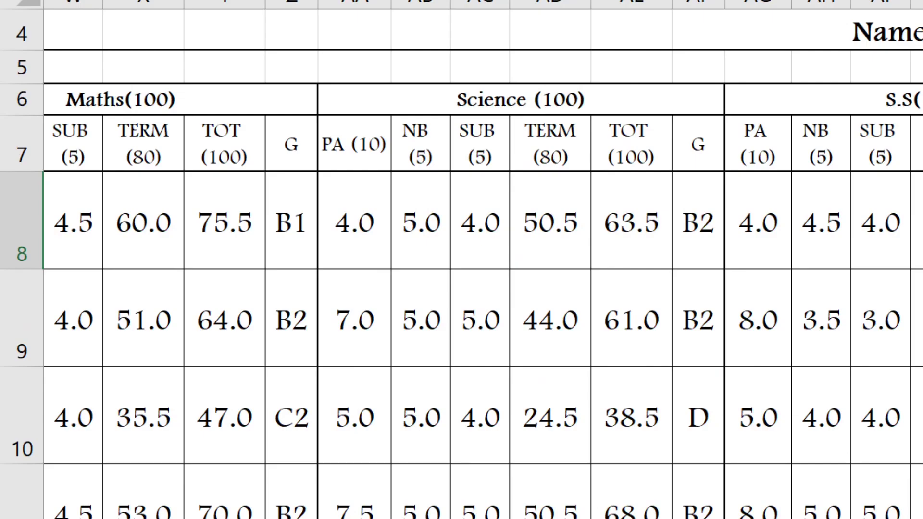
left_click_drag(917, 318, 917, 416)
left_click(922, 318)
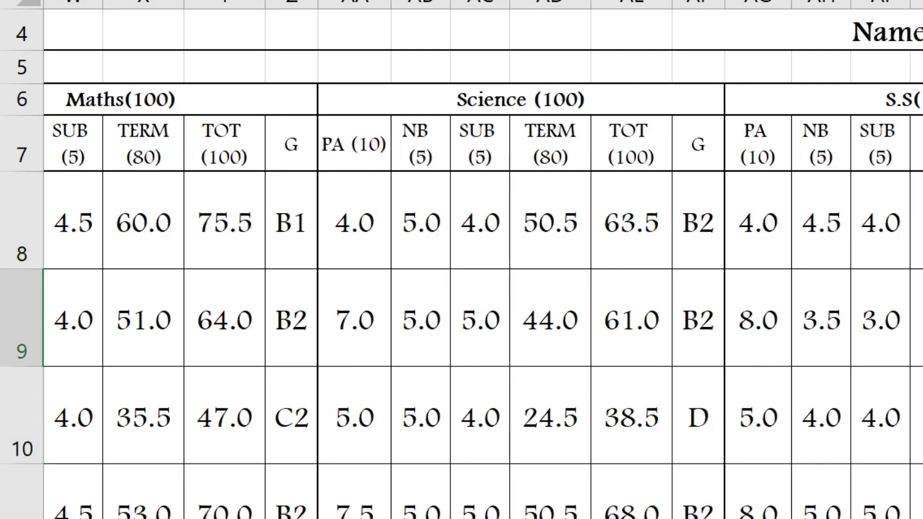